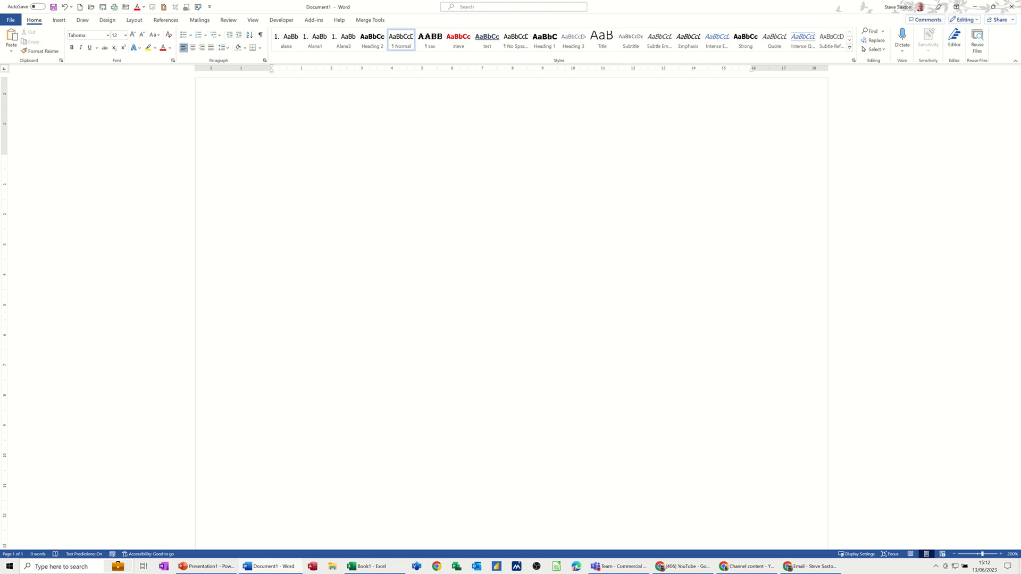
# Step: Open the custom watermark settings and choose a picture watermark
pyautogui.click(106, 22)
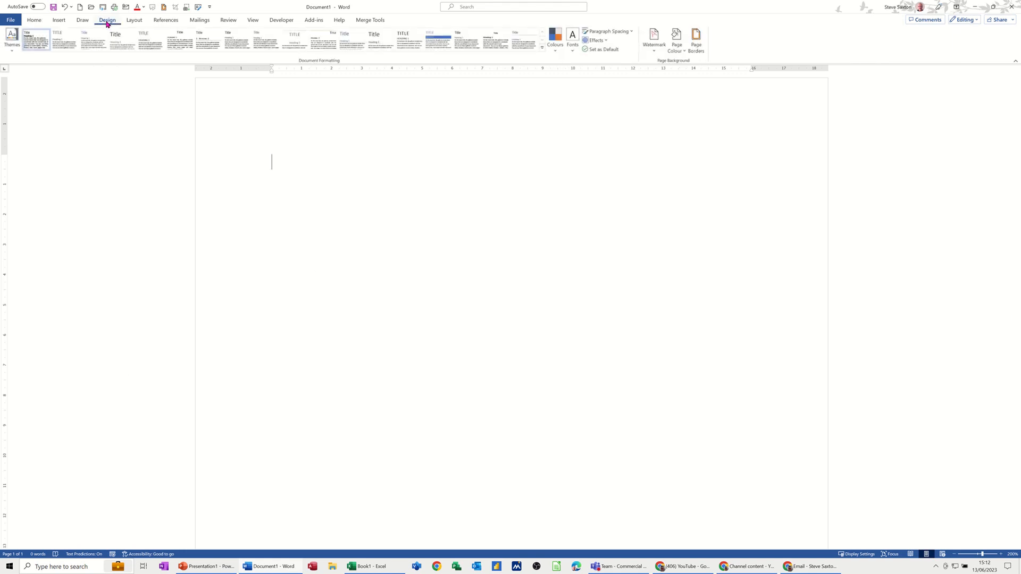
pyautogui.click(654, 51)
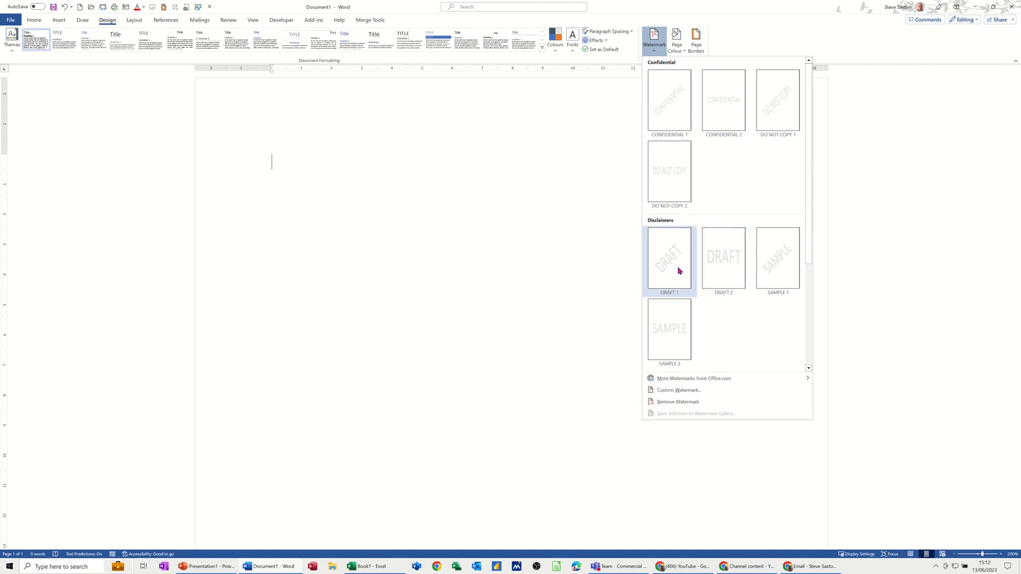
pyautogui.click(662, 391)
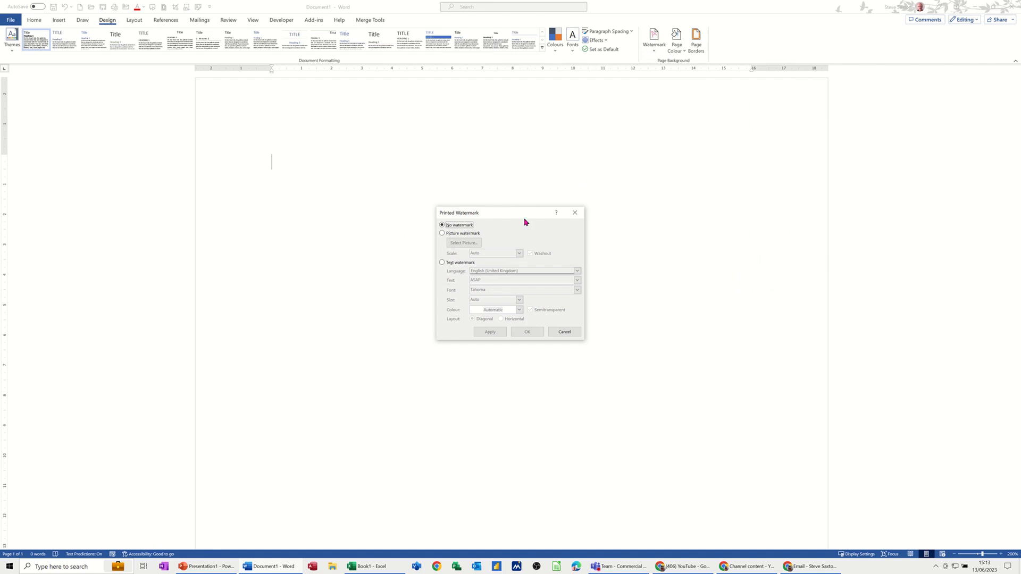
pyautogui.click(442, 234)
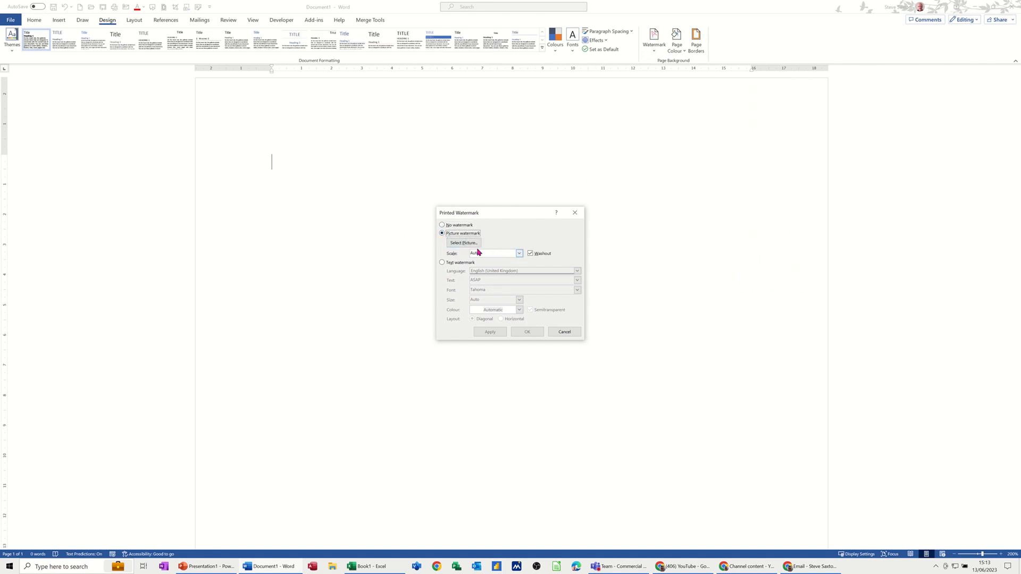
# Step: Select dragoon.jpg from the PHOTOS Waterloo folder as the watermark picture and apply it
pyautogui.click(463, 243)
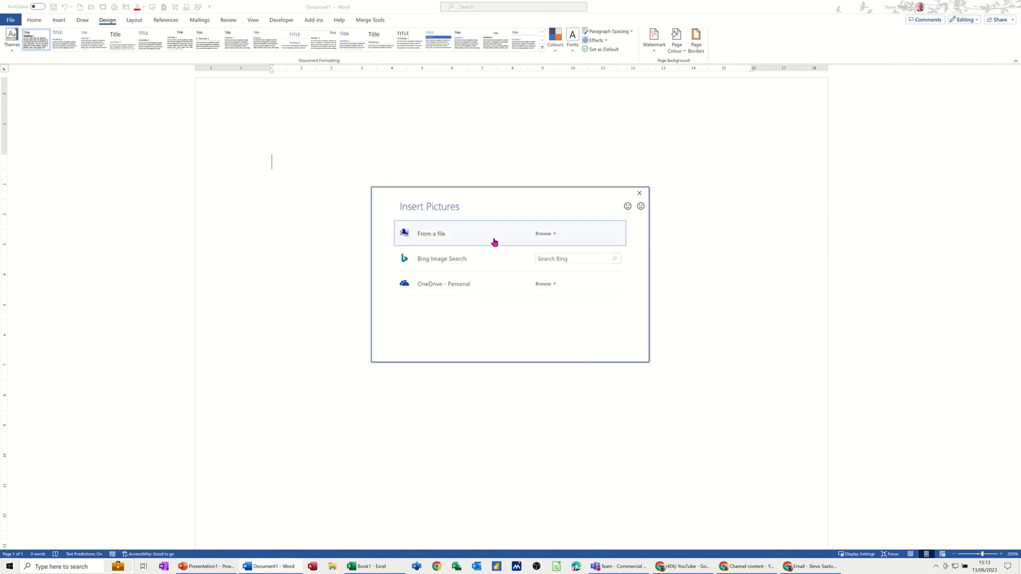
pyautogui.press('Escape')
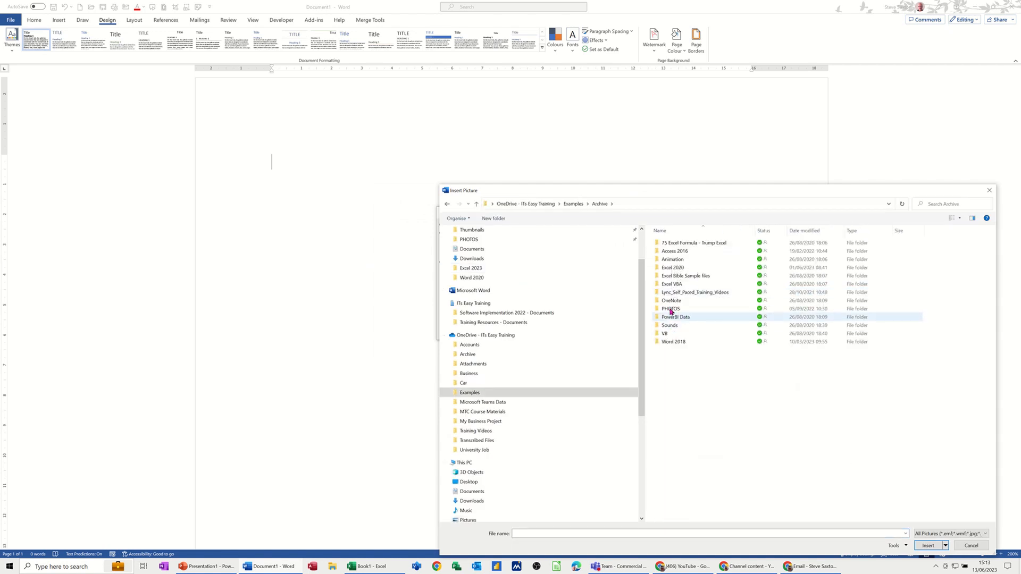
pyautogui.click(671, 310)
pyautogui.doubleClick(671, 311)
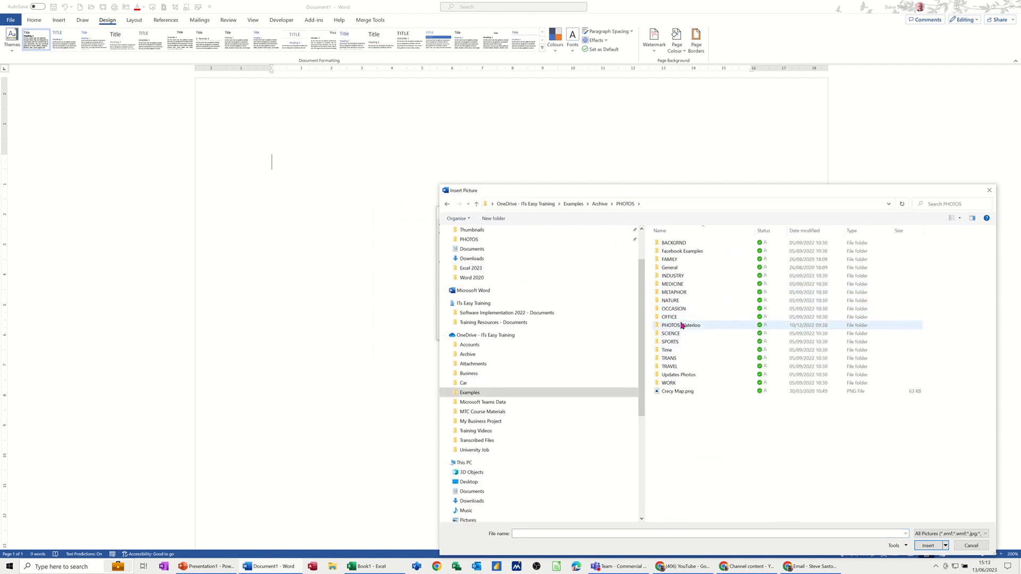
pyautogui.doubleClick(678, 326)
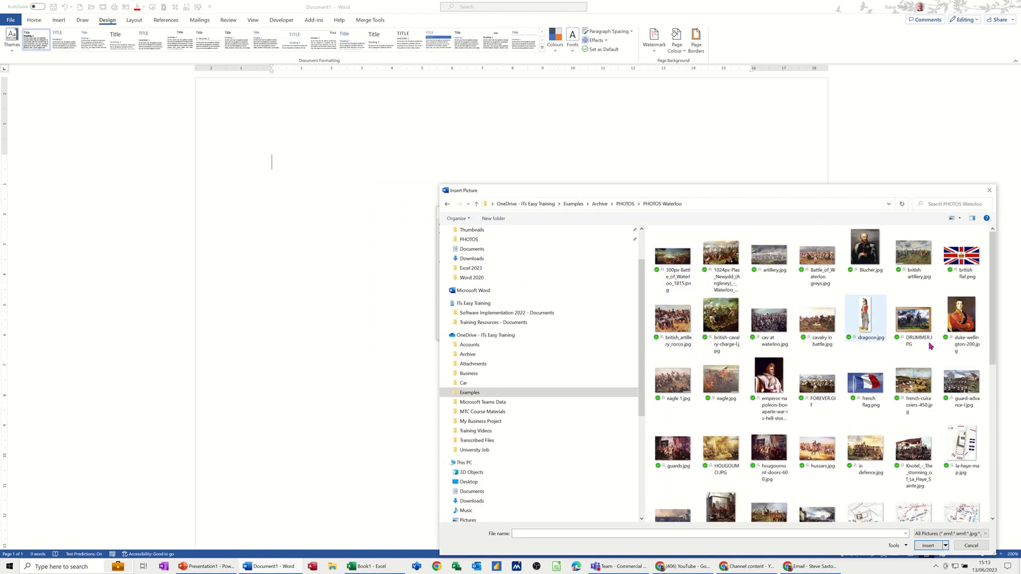
pyautogui.click(868, 314)
pyautogui.doubleClick(868, 314)
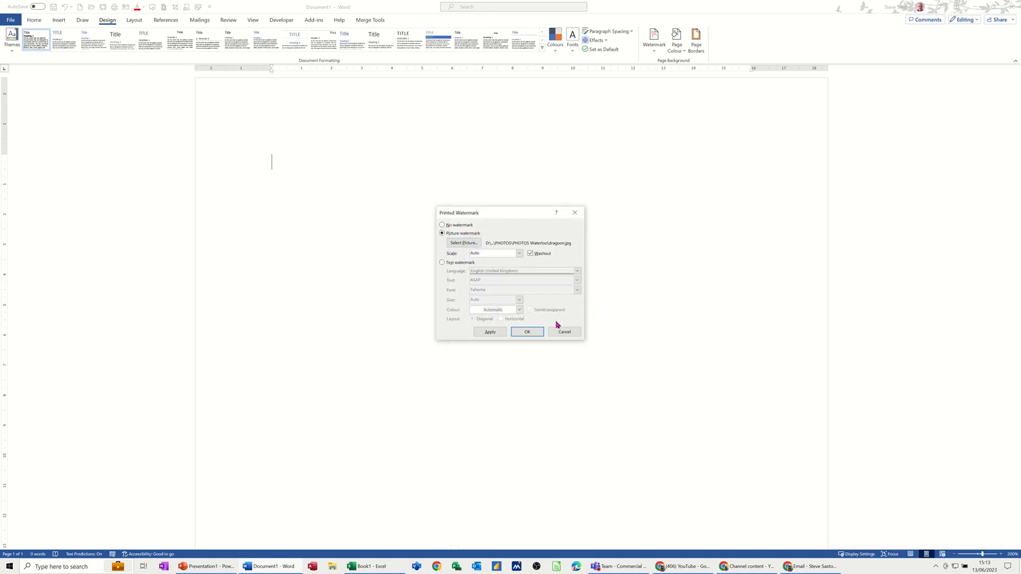
pyautogui.click(524, 332)
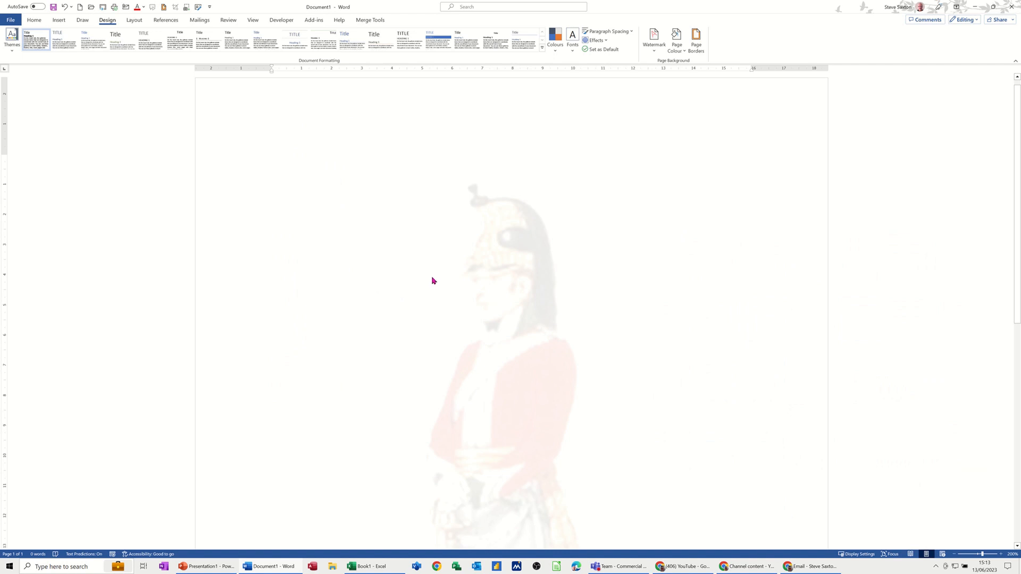
# Step: Open the header, select the watermark picture and reset it to its original picture settings
pyautogui.doubleClick(426, 120)
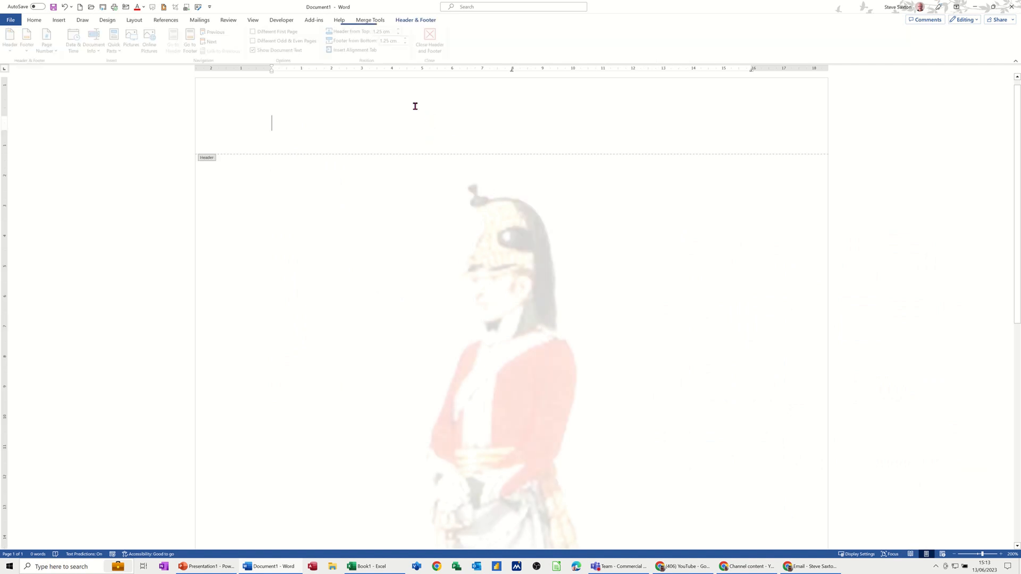
pyautogui.click(496, 275)
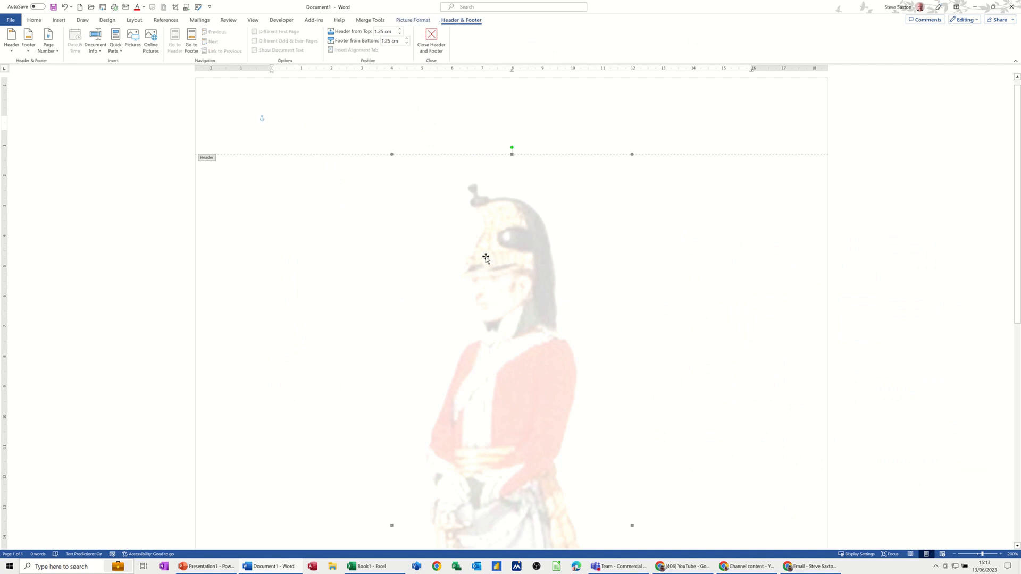
pyautogui.click(410, 21)
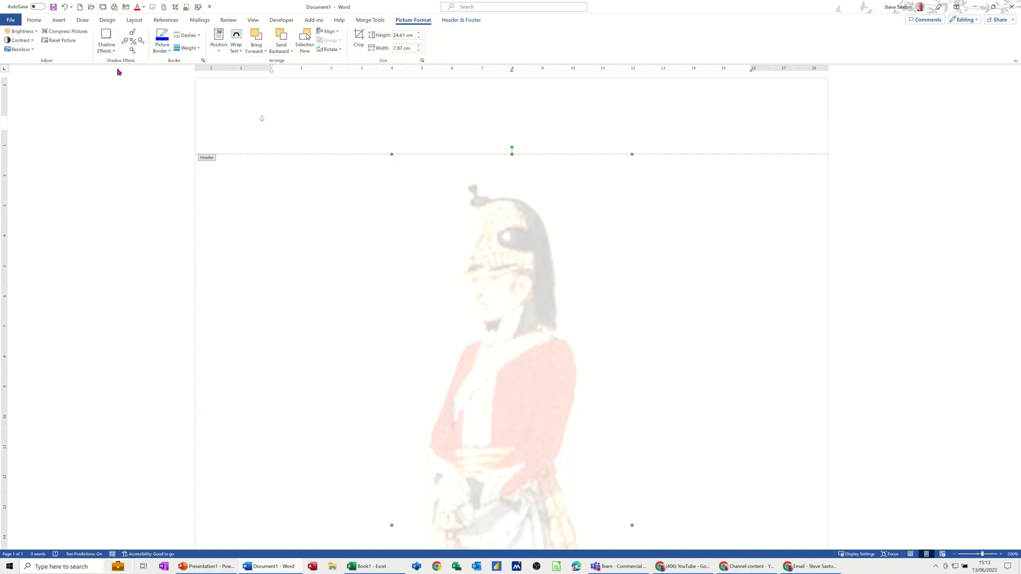
pyautogui.click(51, 41)
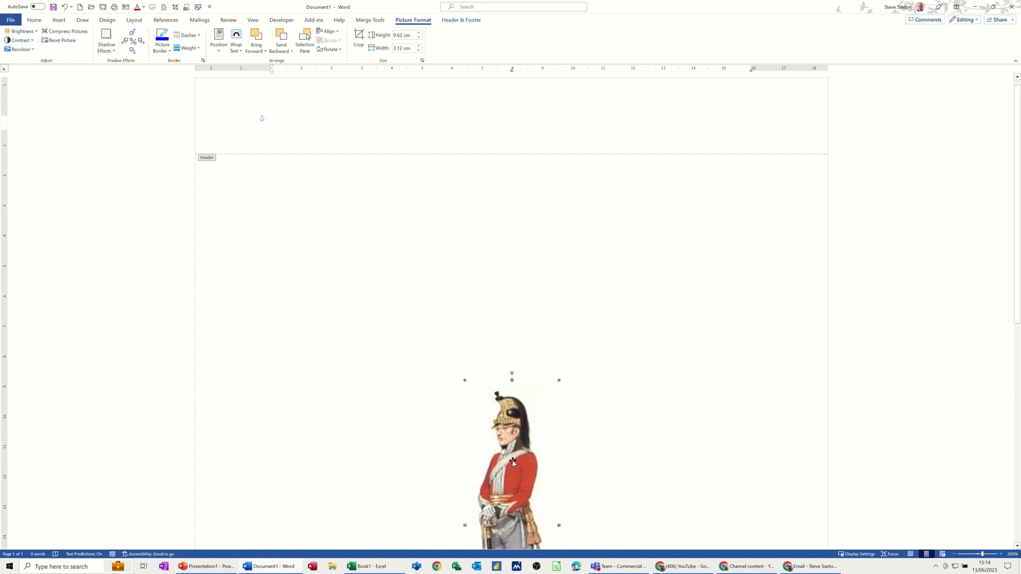
# Step: Resize the watermark picture to about 7.74 cm high by 2.51 cm wide and move it toward the page's right half
pyautogui.moveTo(511, 461); pyautogui.dragTo(537, 347)
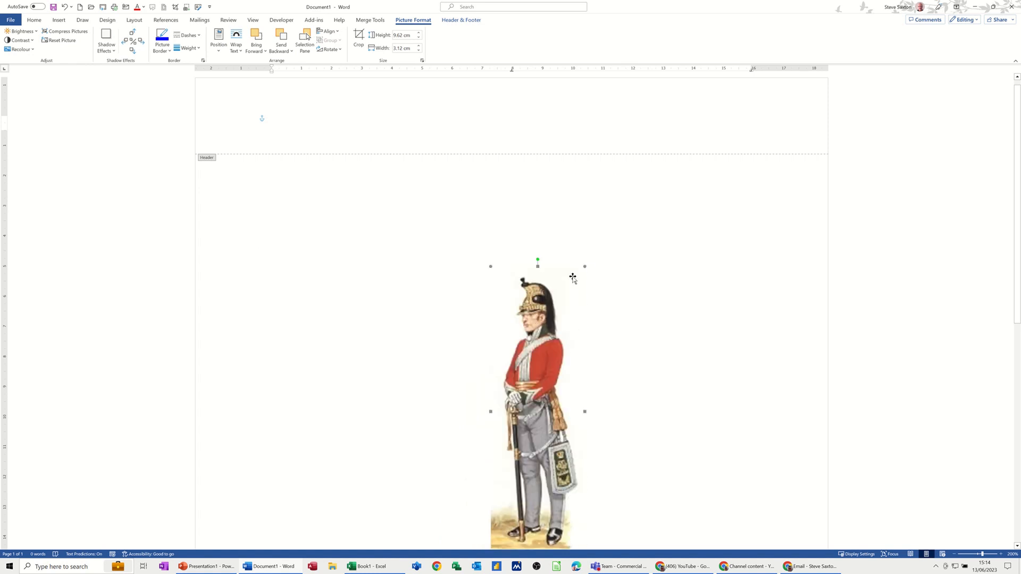
pyautogui.moveTo(584, 269); pyautogui.dragTo(540, 325)
pyautogui.moveTo(539, 368); pyautogui.dragTo(564, 284)
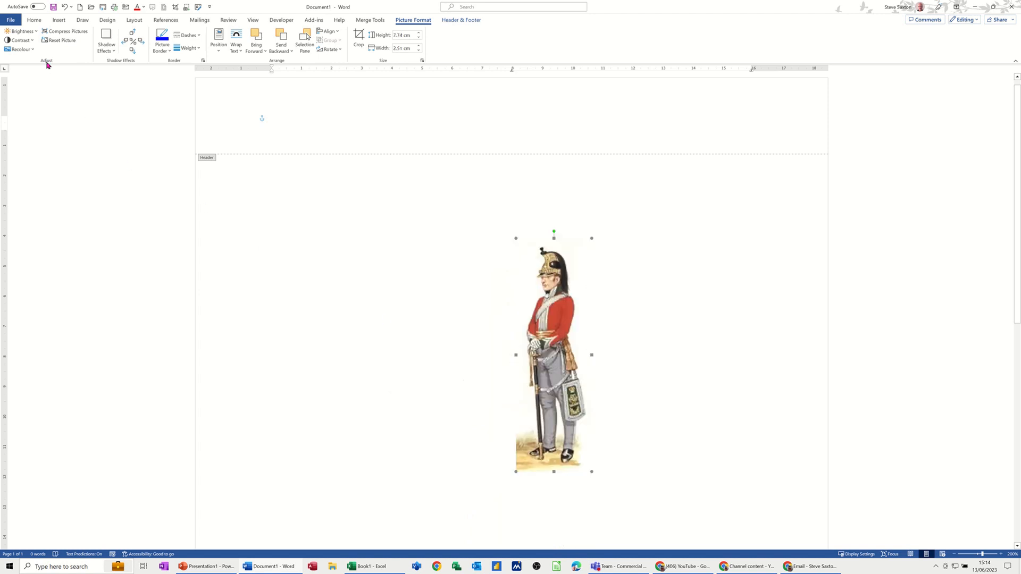
# Step: Try Washout and Greyscale recolouring on the picture, then restore its recolour setting to Automatic
pyautogui.click(22, 49)
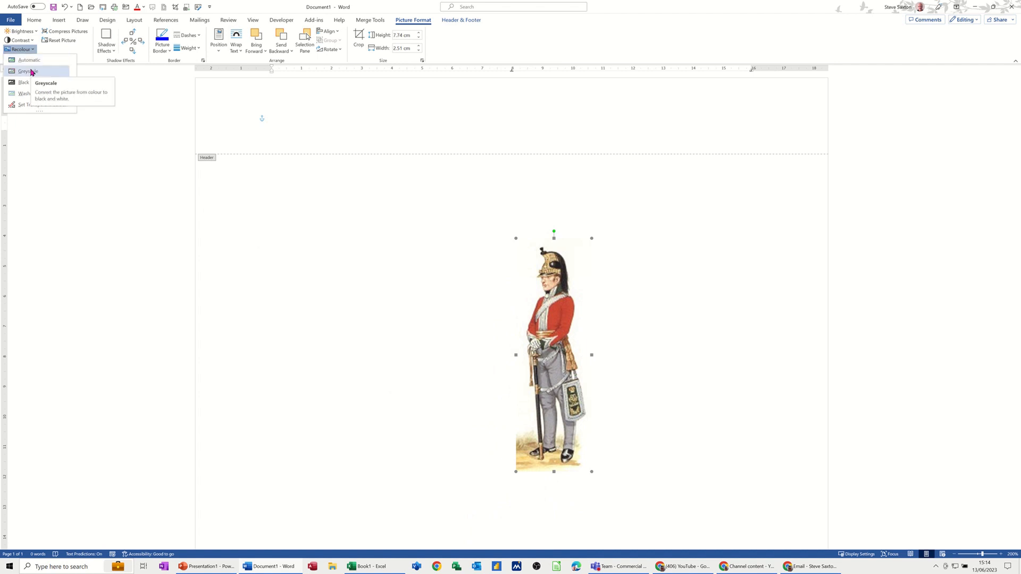
pyautogui.click(21, 94)
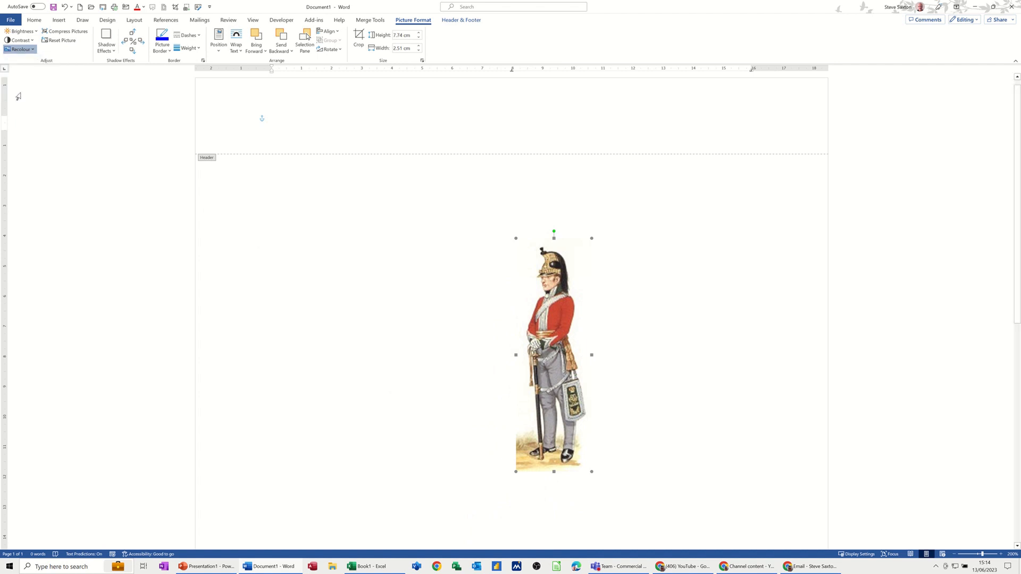
pyautogui.click(34, 52)
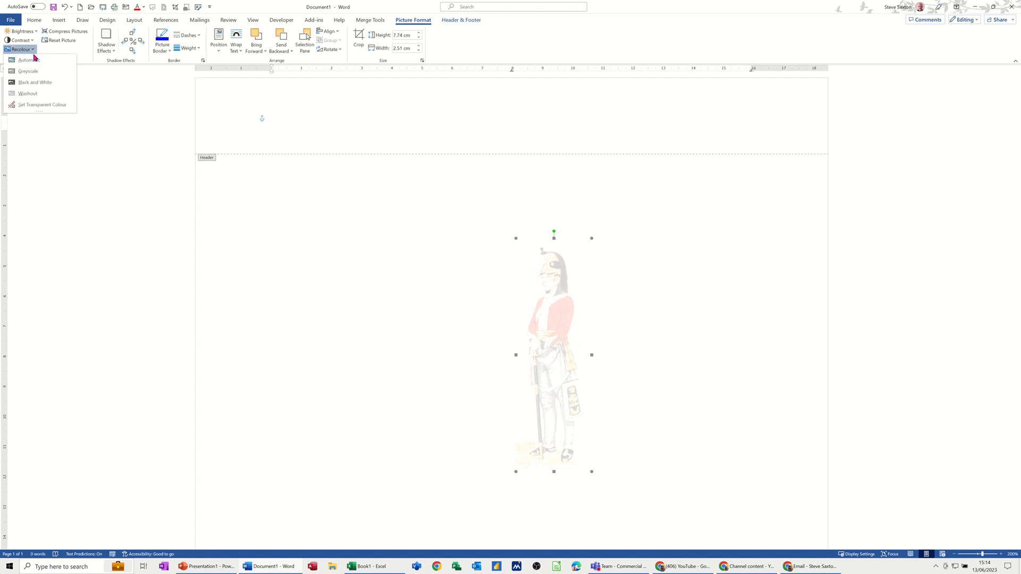
pyautogui.click(34, 72)
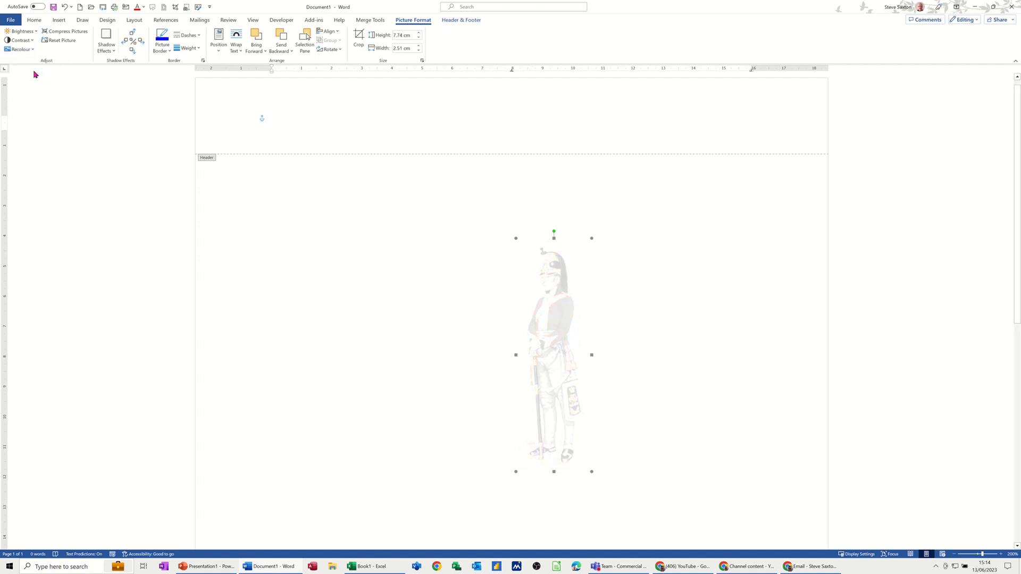
pyautogui.click(30, 49)
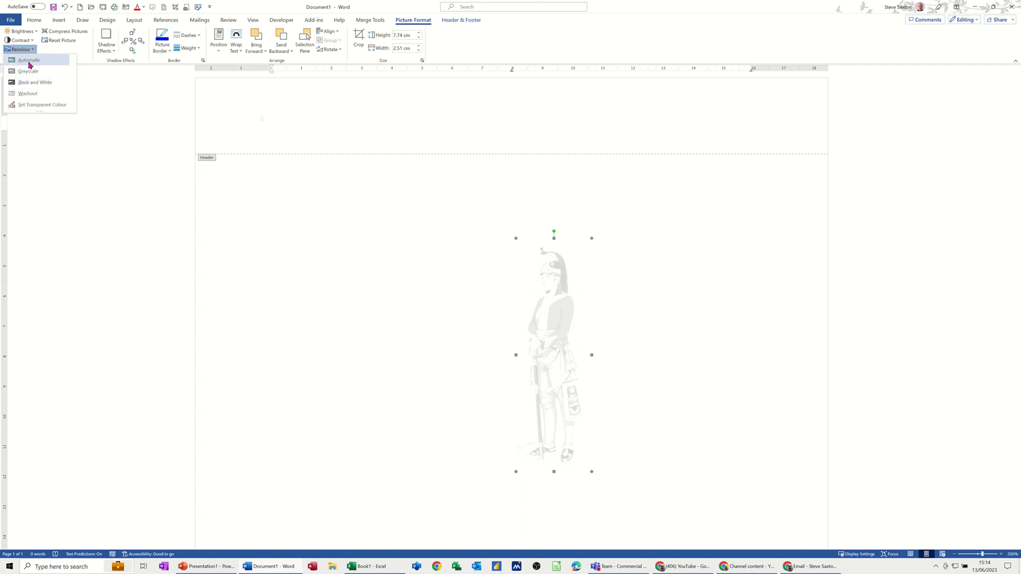
pyautogui.click(30, 62)
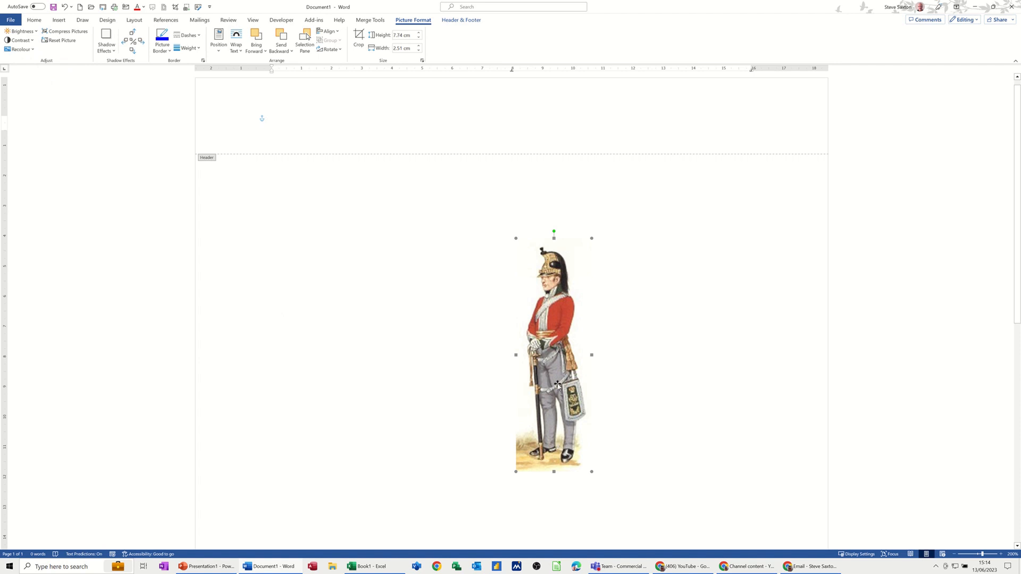
# Step: Close the header and type the sample text 'rferfgenefgvnefgndfgvndfk,ndfb' in the document body
pyautogui.doubleClick(314, 214)
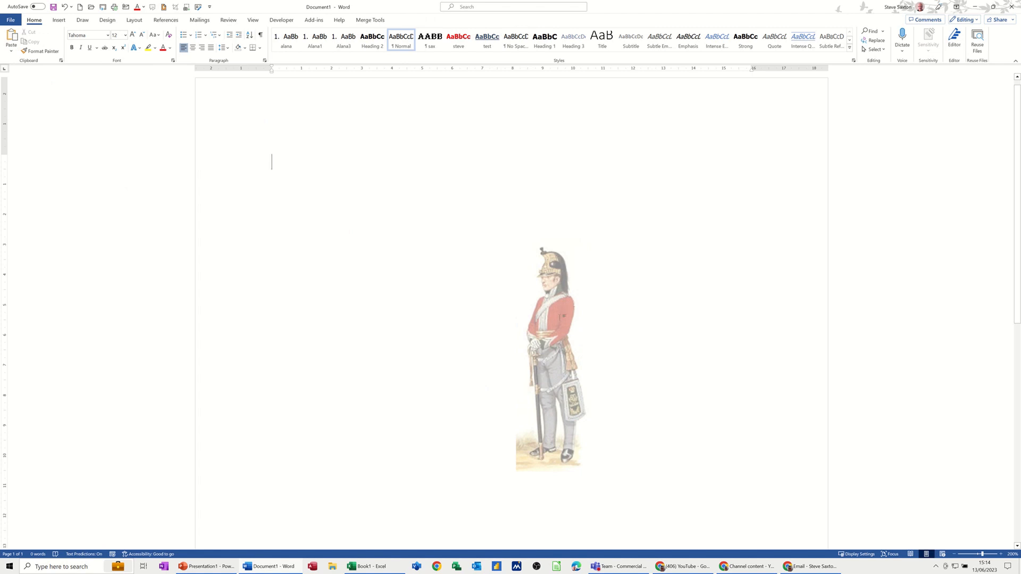
pyautogui.write('rferfgenefgvnefgndfgvndfk,ndfb')
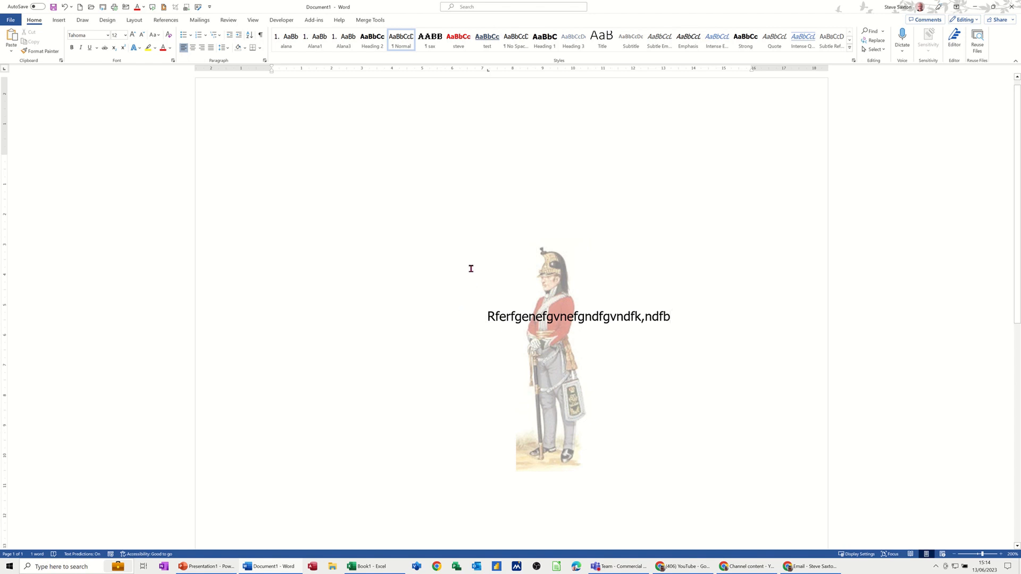
# Step: Create a new blank document and insert the dragoon.jpg picture from the PHOTOS Waterloo folder
pyautogui.hotkey('ctrl', 'n')
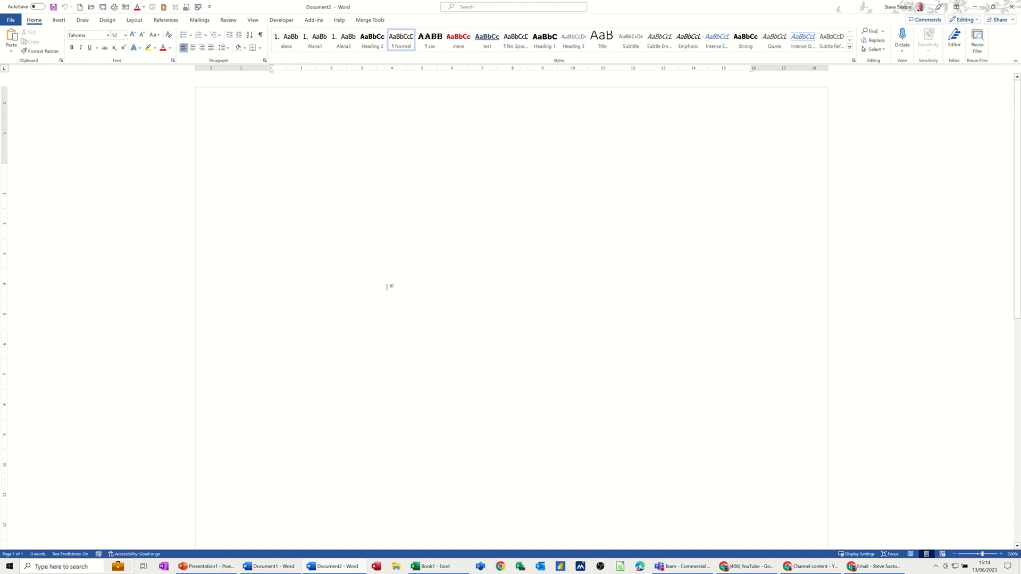
pyautogui.click(59, 20)
pyautogui.click(91, 51)
pyautogui.click(105, 75)
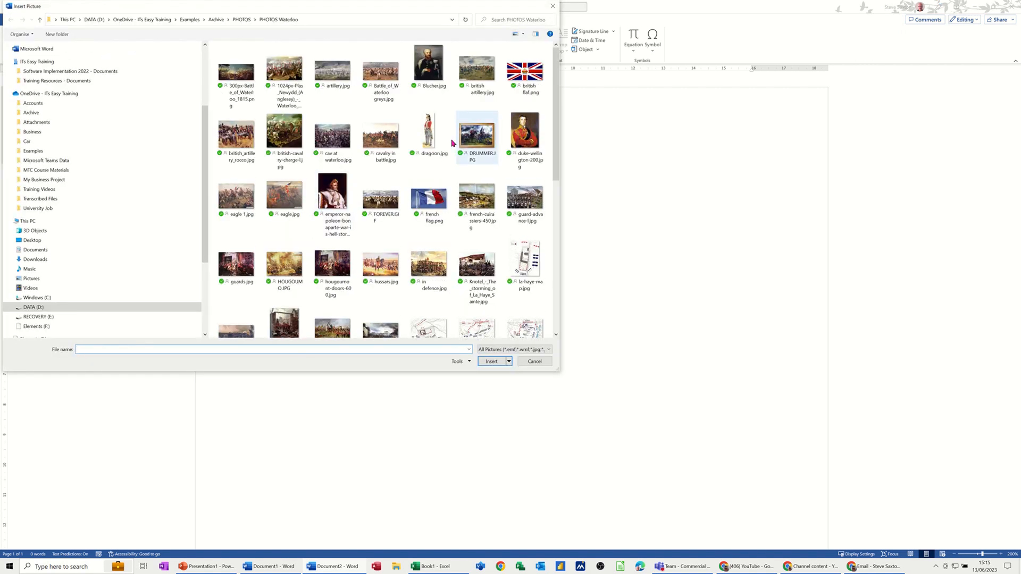
pyautogui.doubleClick(429, 131)
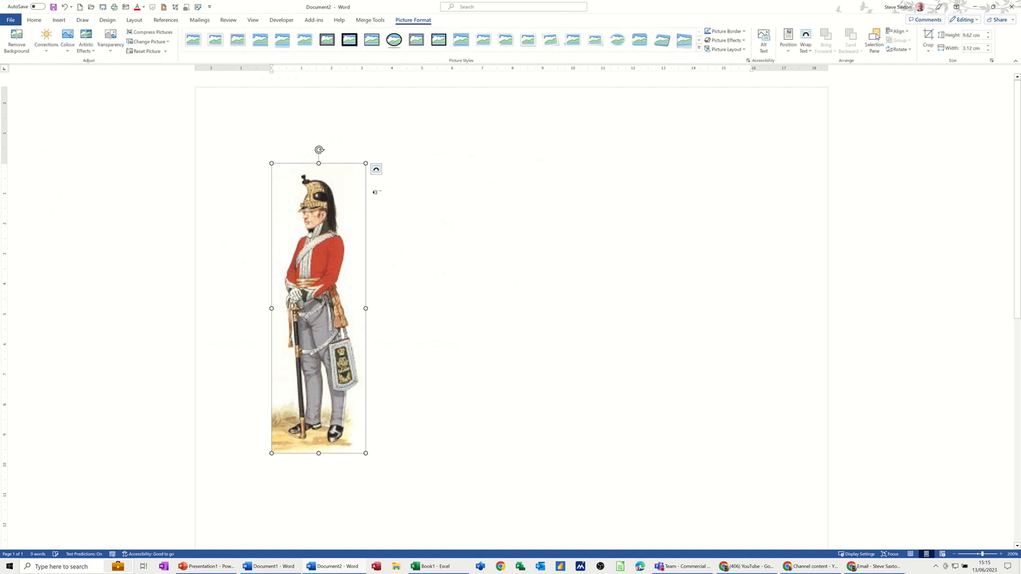
# Step: Shrink the picture to about 4.34 cm high by 1.41 cm wide and set its text wrapping to Behind Text
pyautogui.moveTo(366, 163); pyautogui.dragTo(234, 321)
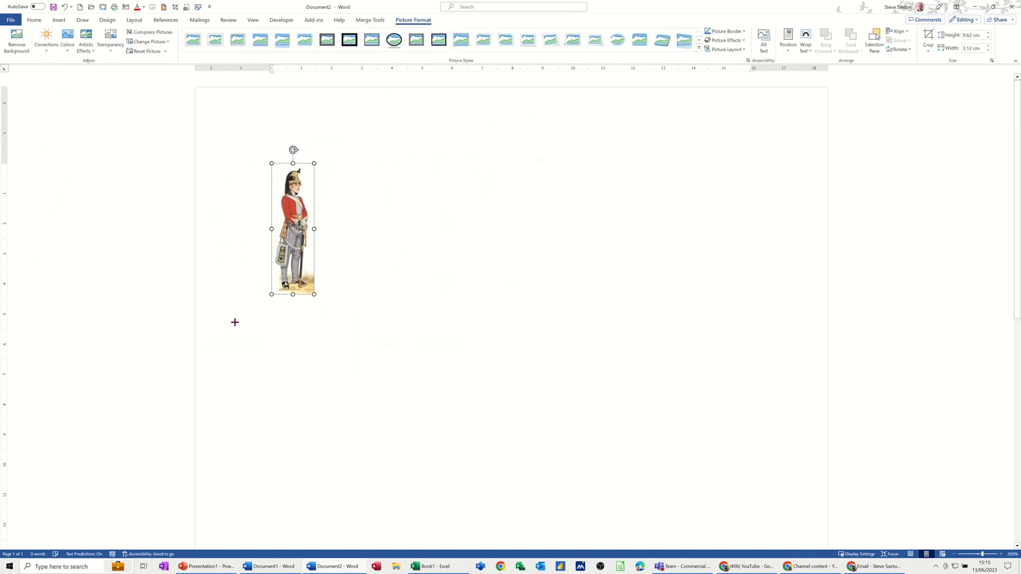
pyautogui.click(325, 169)
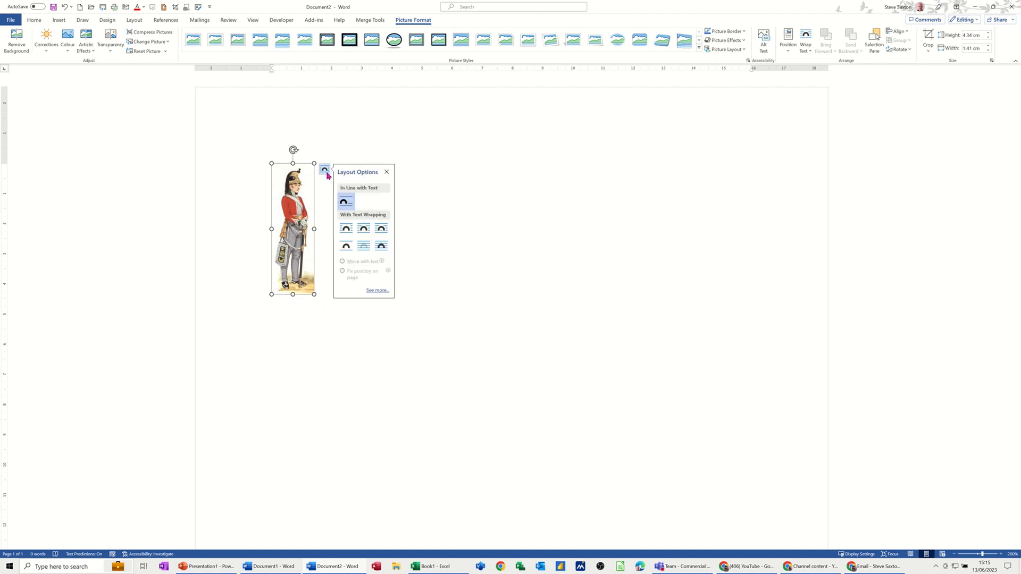
pyautogui.click(363, 246)
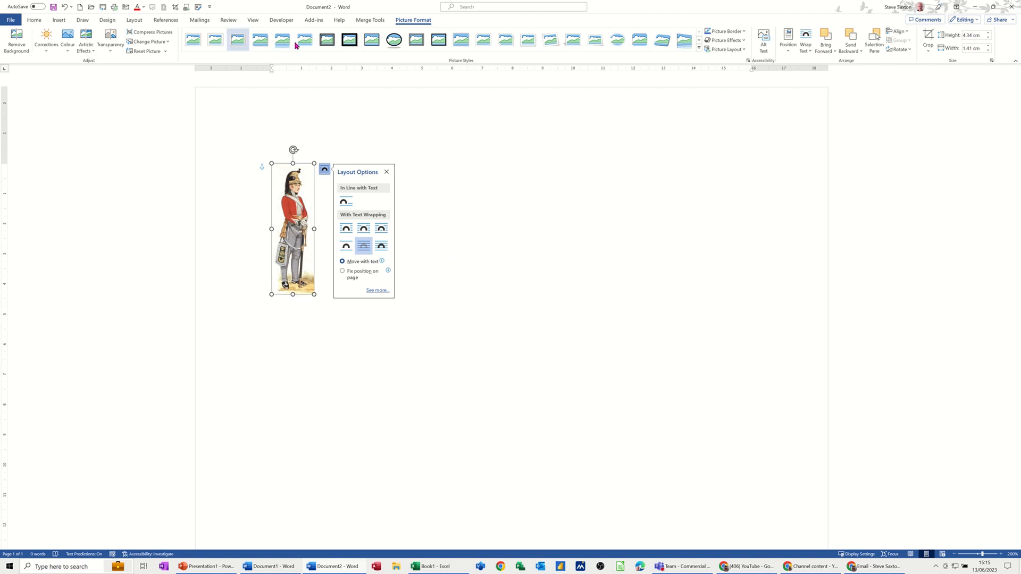
# Step: Set the picture's transparency to 65% and cut it from the document body
pyautogui.click(109, 53)
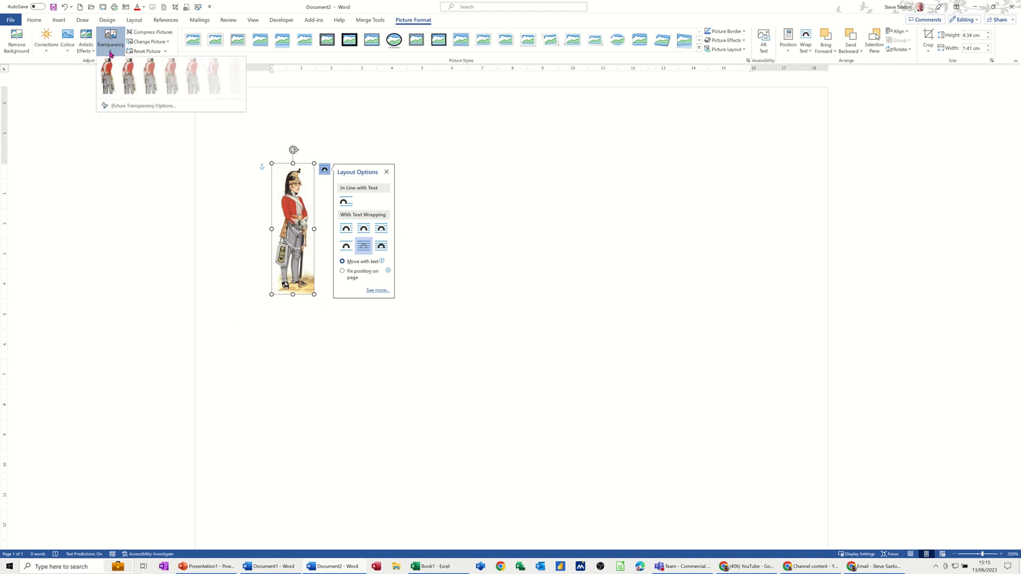
pyautogui.click(193, 74)
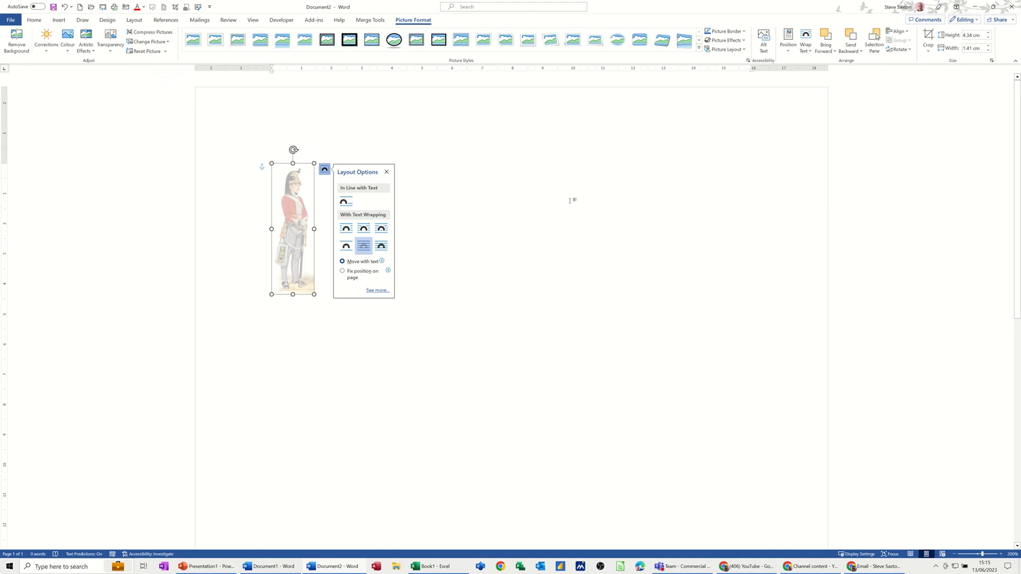
pyautogui.press('Delete')
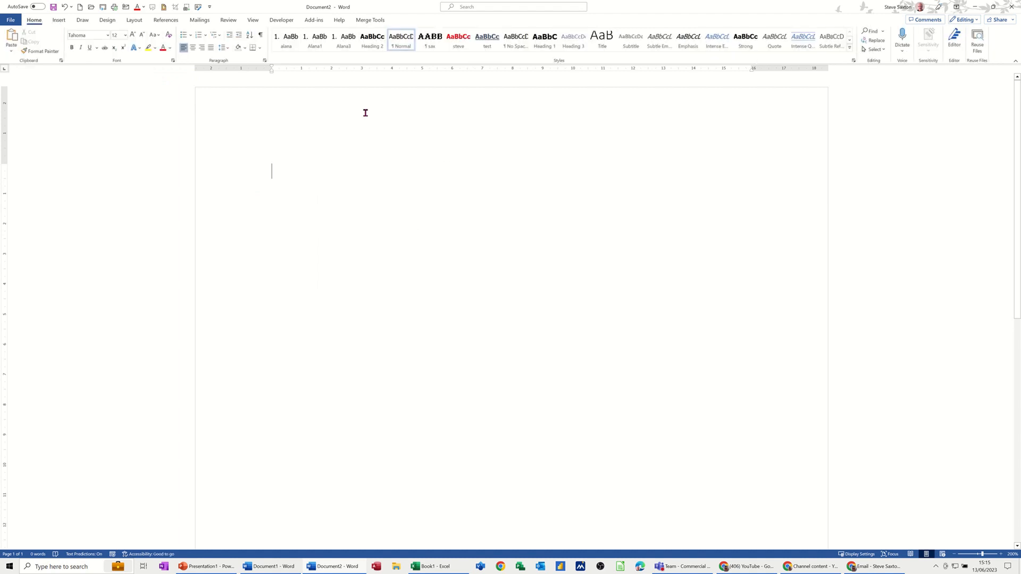
# Step: Open the header, paste the picture there and move it to the page's upper right corner
pyautogui.doubleClick(366, 113)
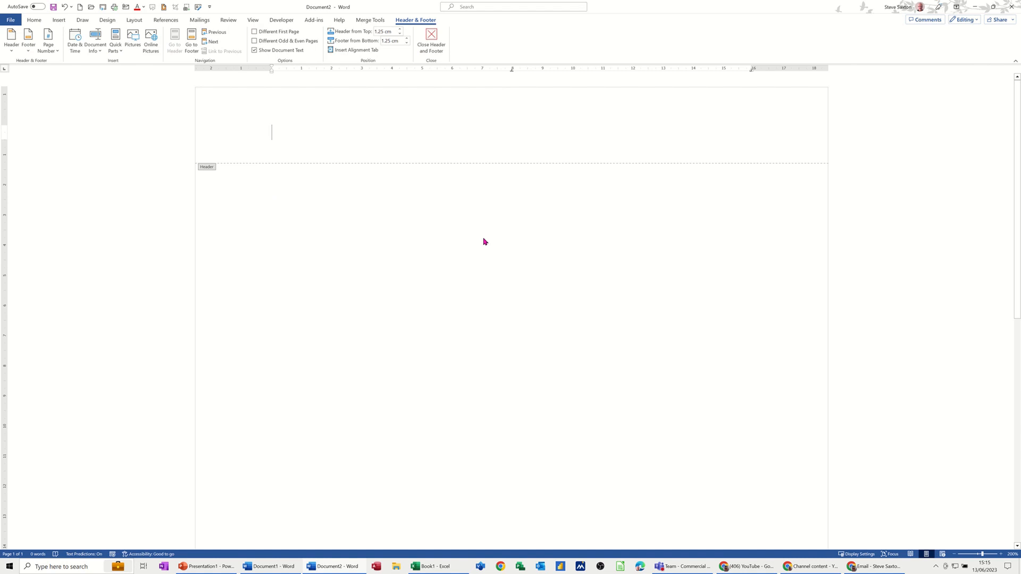
pyautogui.hotkey('ctrl', 'v')
pyautogui.moveTo(285, 210); pyautogui.dragTo(320, 229)
pyautogui.moveTo(402, 239); pyautogui.dragTo(761, 192)
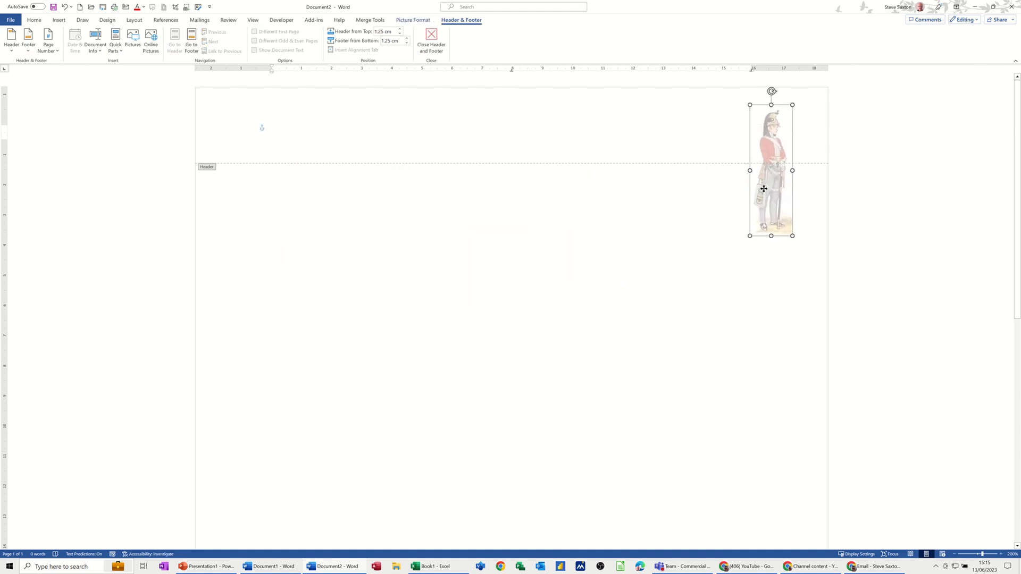
# Step: Add a custom diagonal, semitransparent text watermark using the author's first name as the text, coloured orange
pyautogui.doubleClick(320, 197)
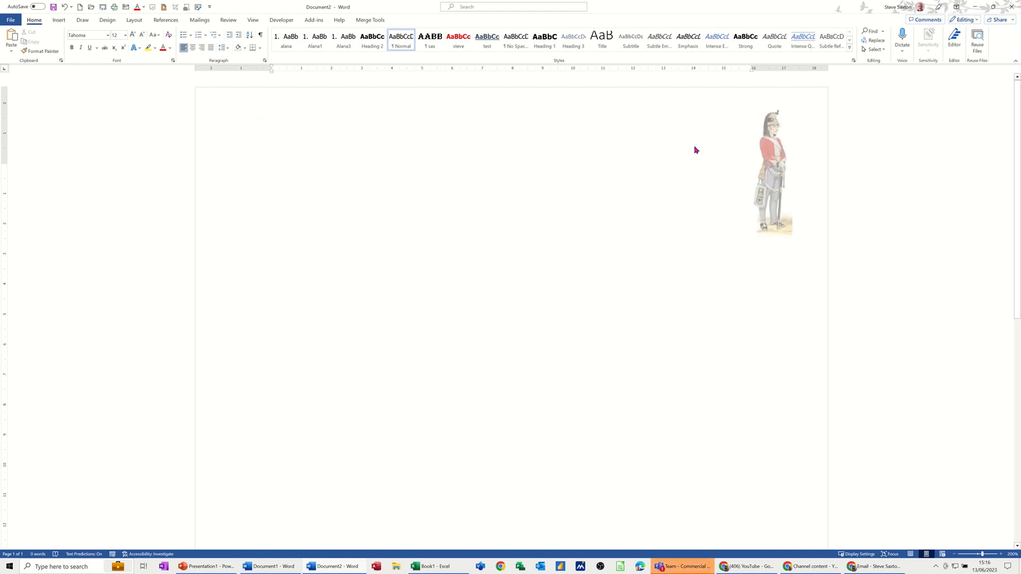
pyautogui.click(107, 20)
pyautogui.click(654, 46)
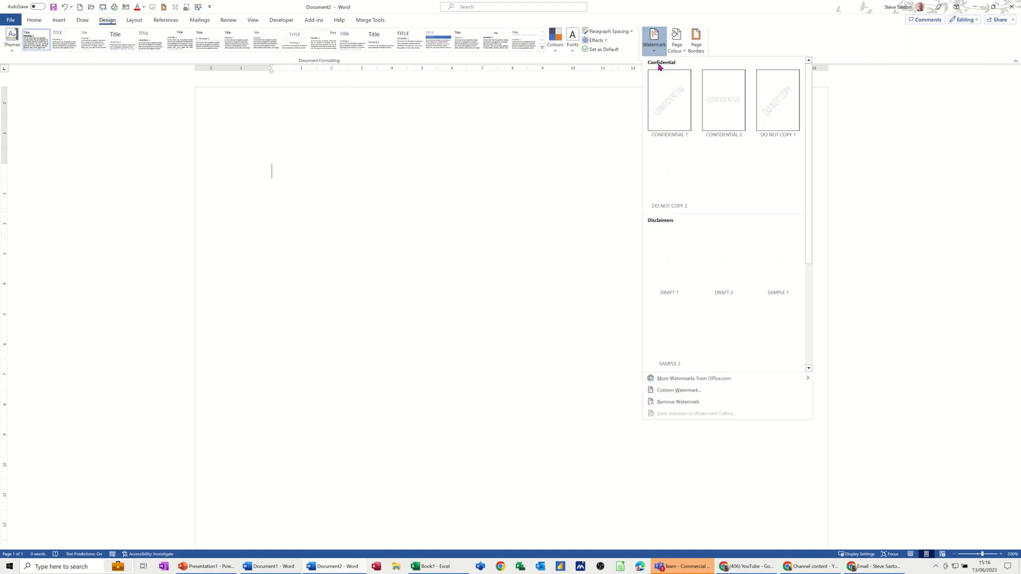
pyautogui.click(663, 393)
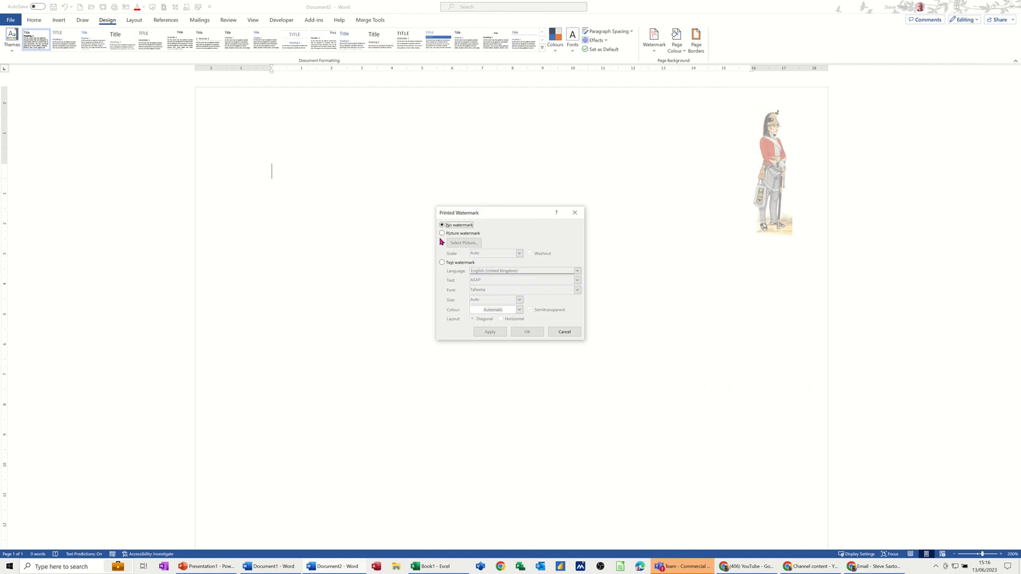
pyautogui.click(444, 263)
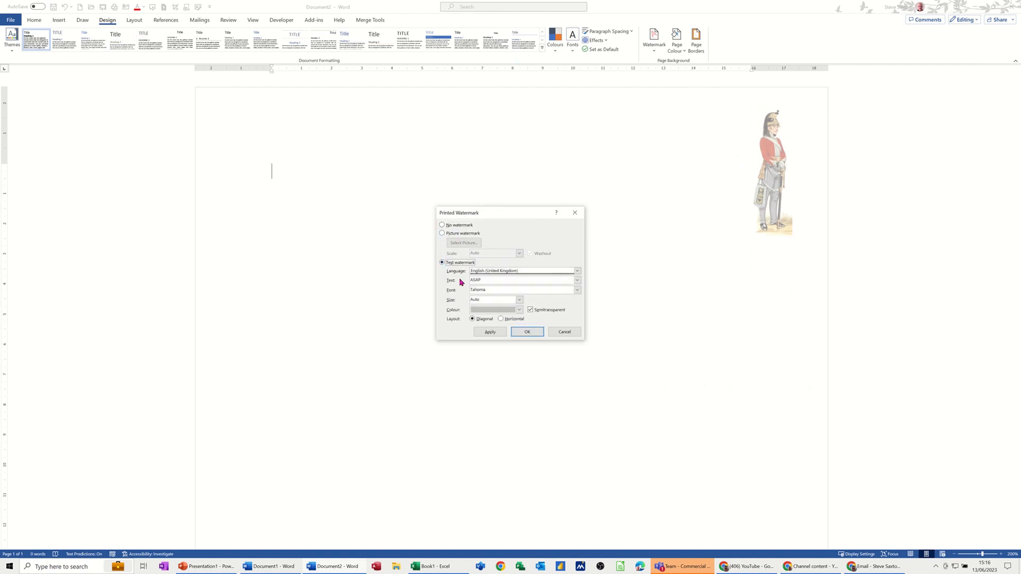
pyautogui.click(578, 281)
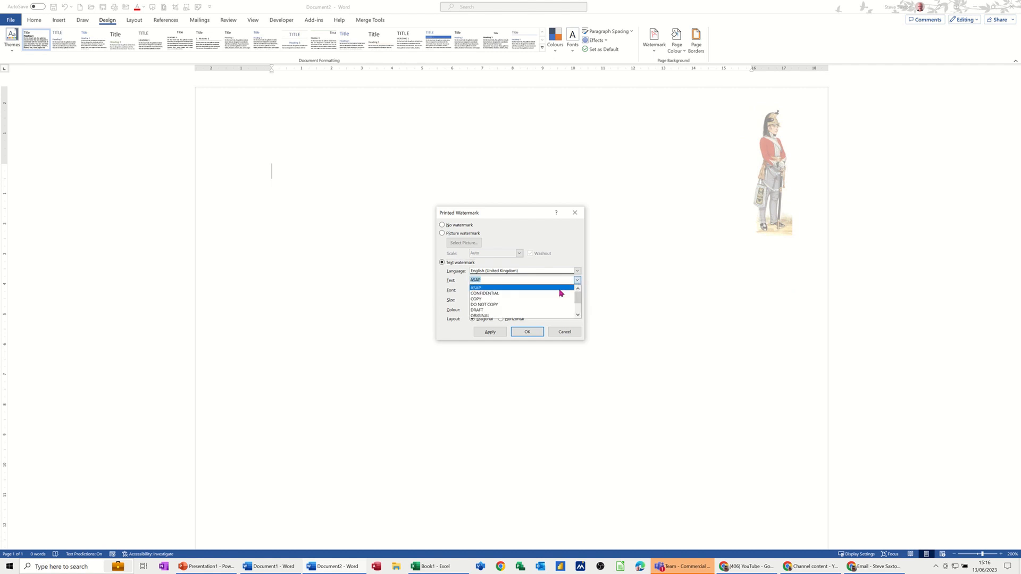
pyautogui.click(605, 227)
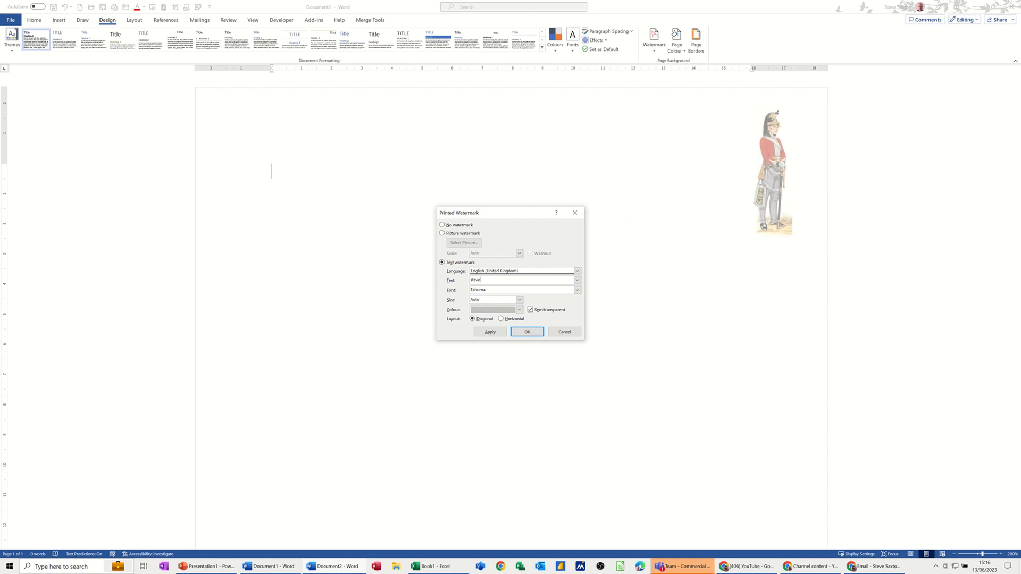
pyautogui.click(519, 310)
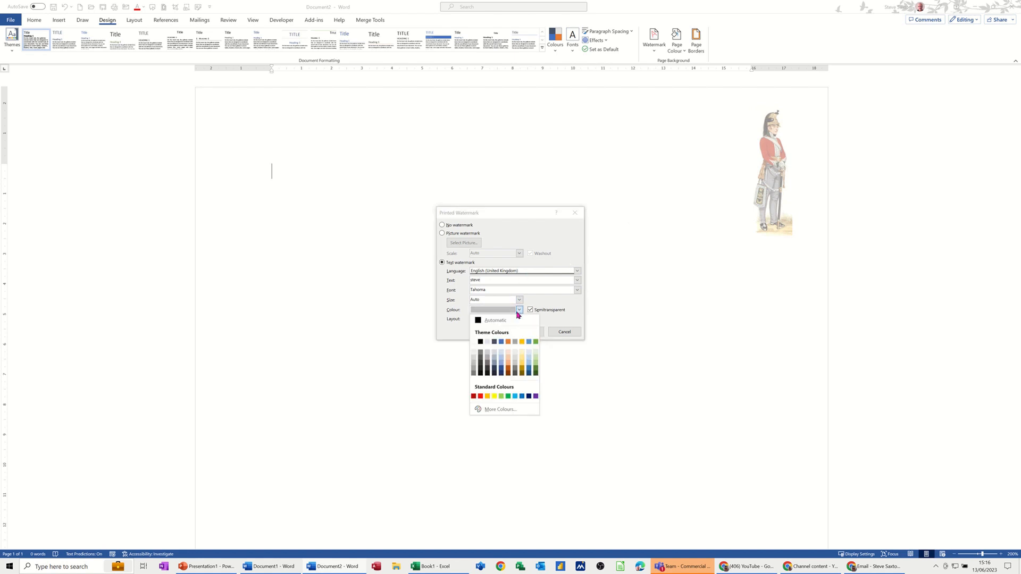
pyautogui.click(486, 397)
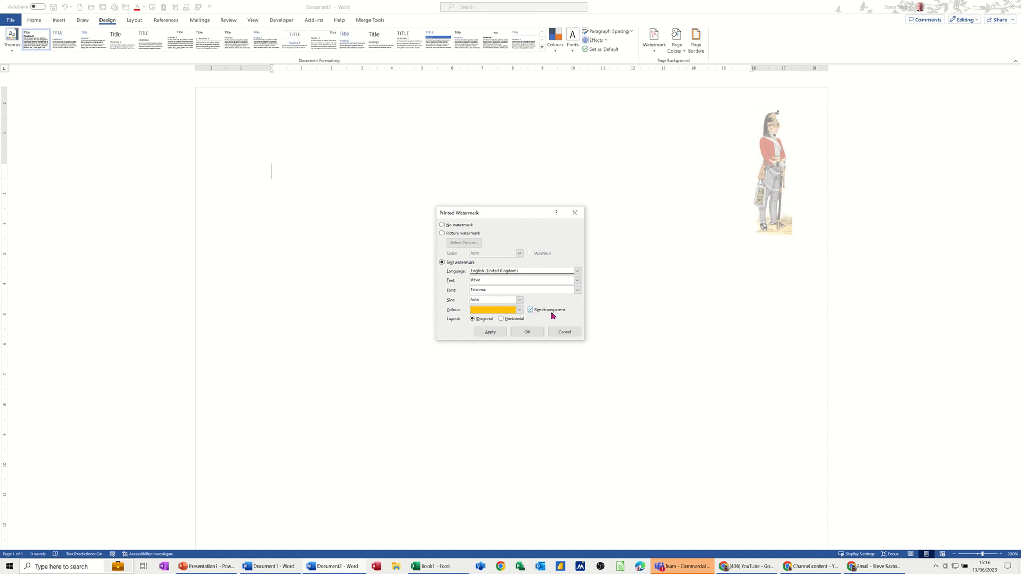
pyautogui.click(531, 334)
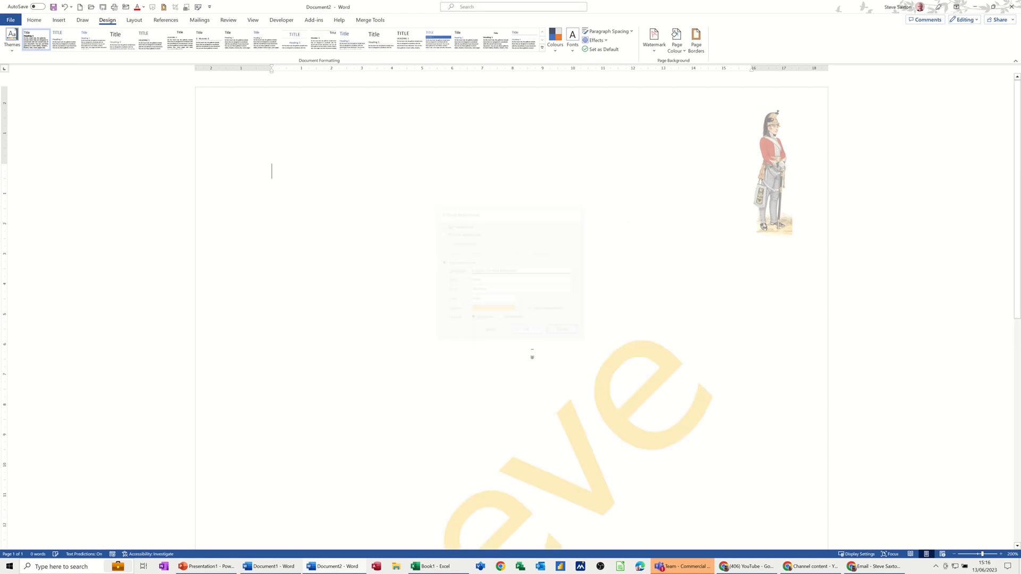
# Step: Open the header, select the text watermark and delete it
pyautogui.scroll(-5, 589, 281)
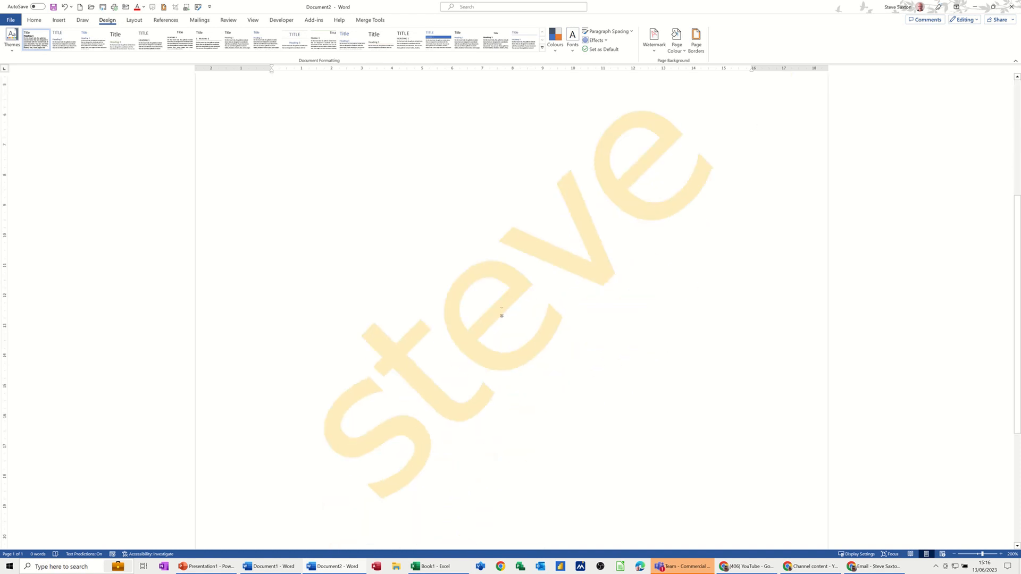
pyautogui.keyDown('ctrl'); pyautogui.scroll(-8, 457, 182); pyautogui.keyUp('ctrl')
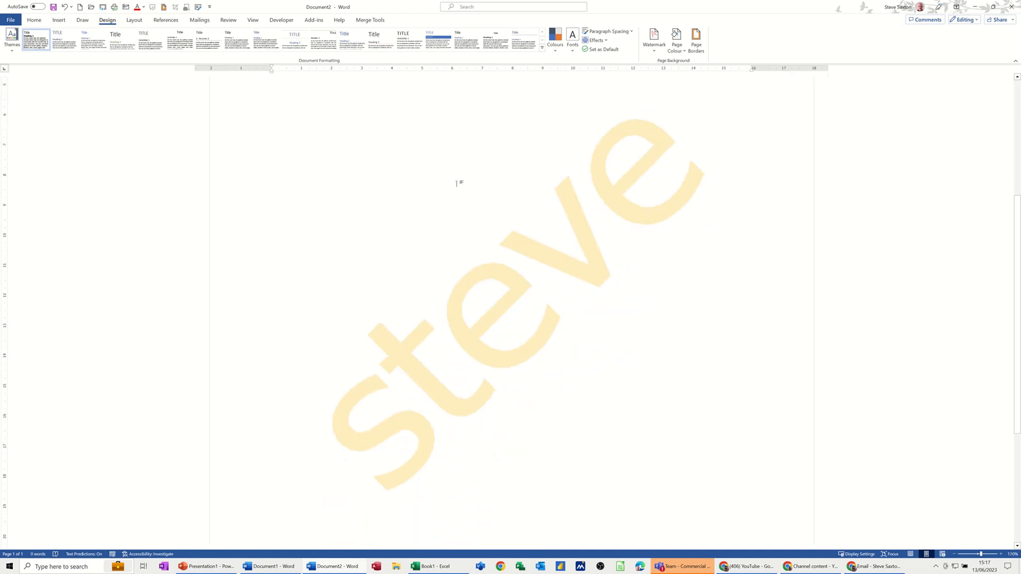
pyautogui.doubleClick(470, 97)
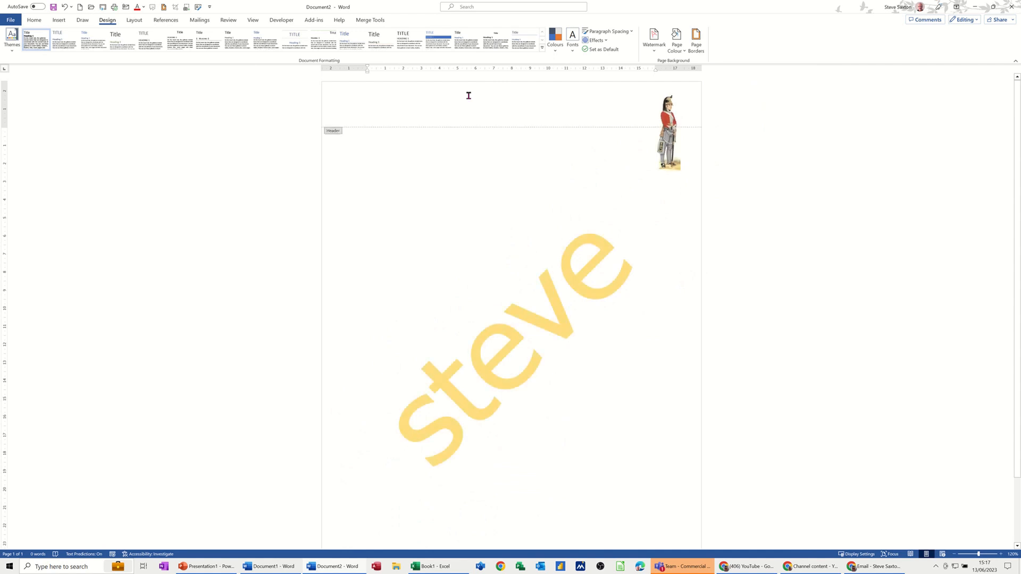
pyautogui.click(550, 292)
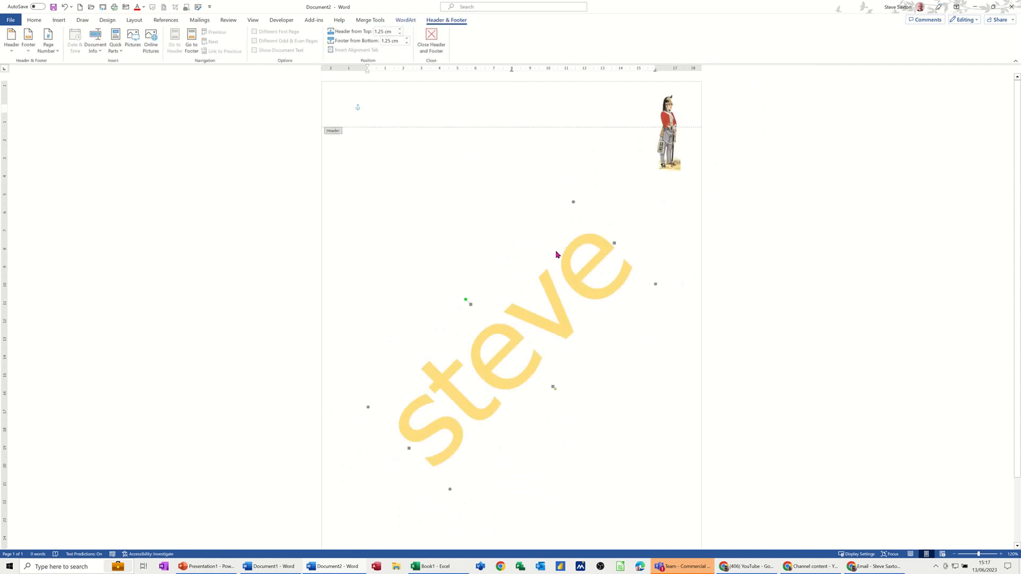
pyautogui.click(406, 20)
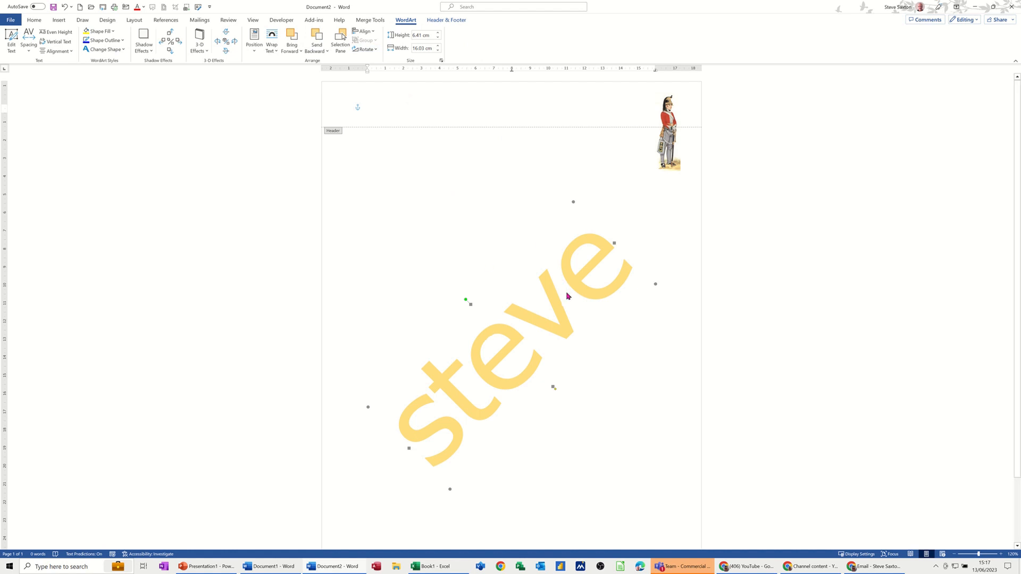
pyautogui.press('Delete')
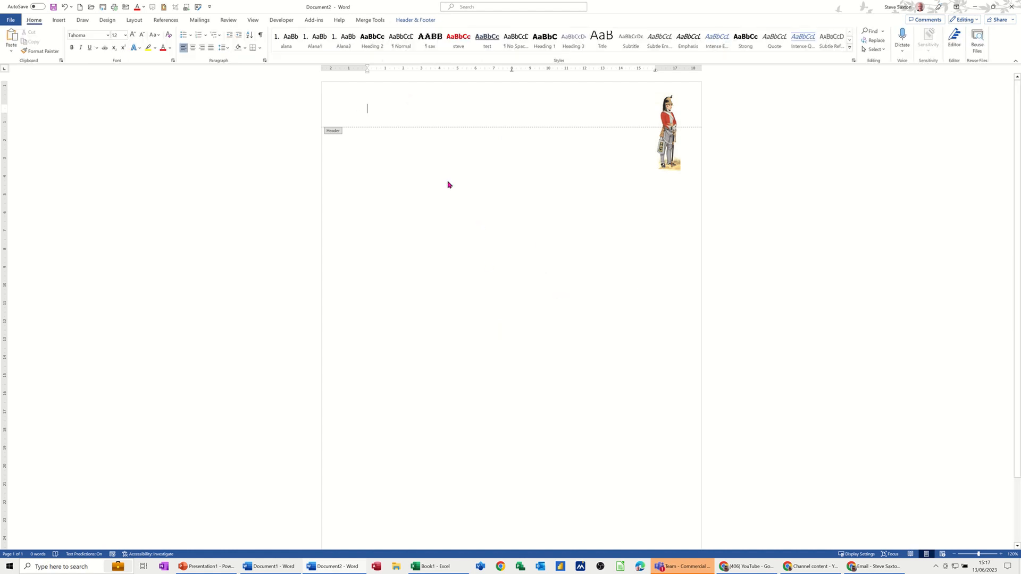
pyautogui.doubleClick(448, 180)
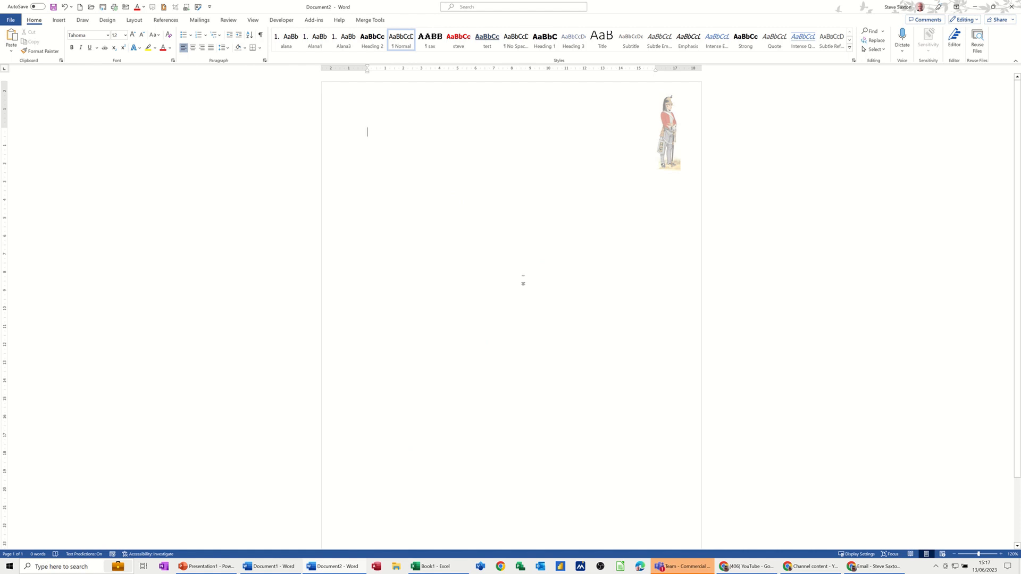
pyautogui.click(108, 20)
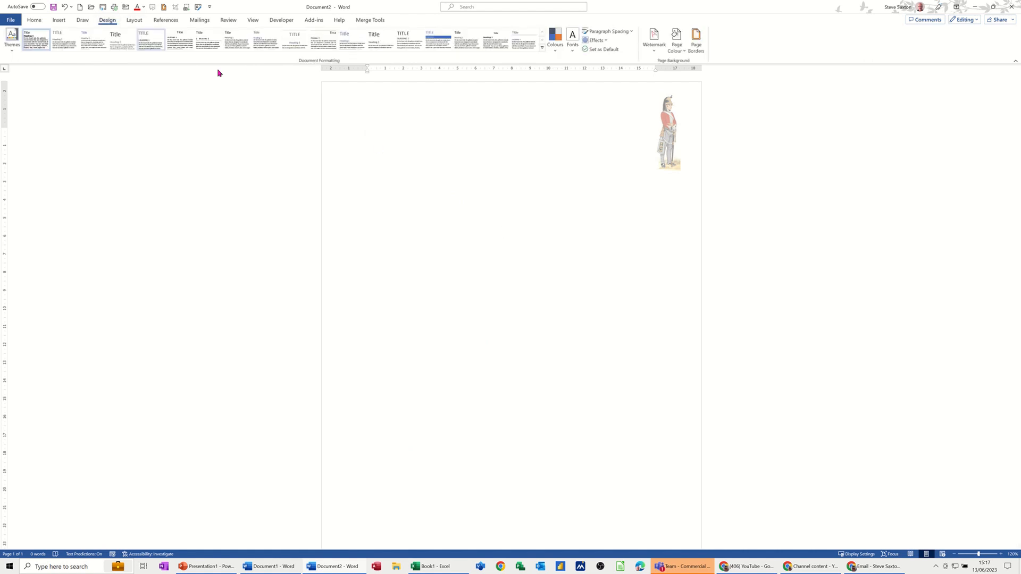
pyautogui.click(652, 44)
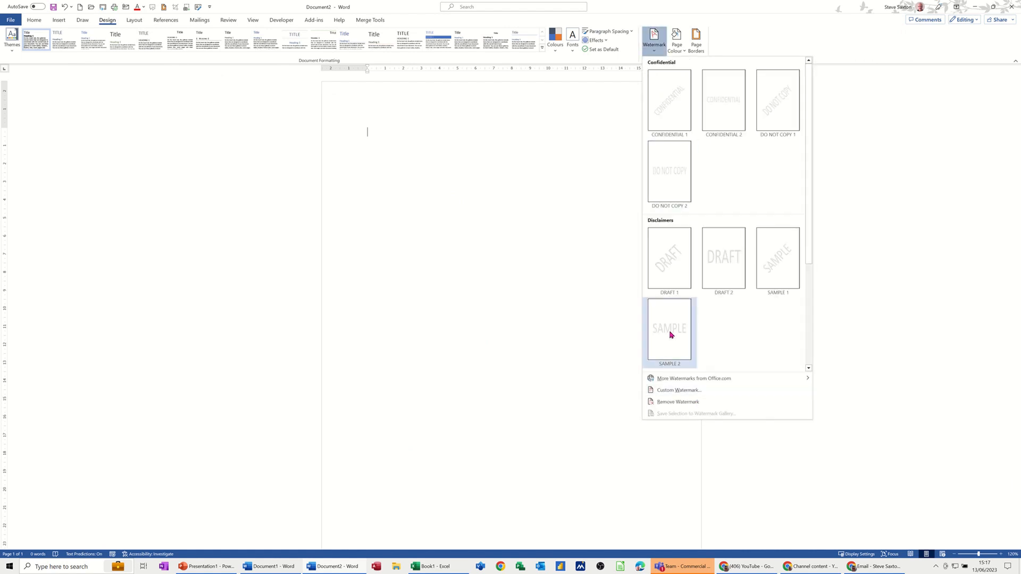
pyautogui.click(468, 198)
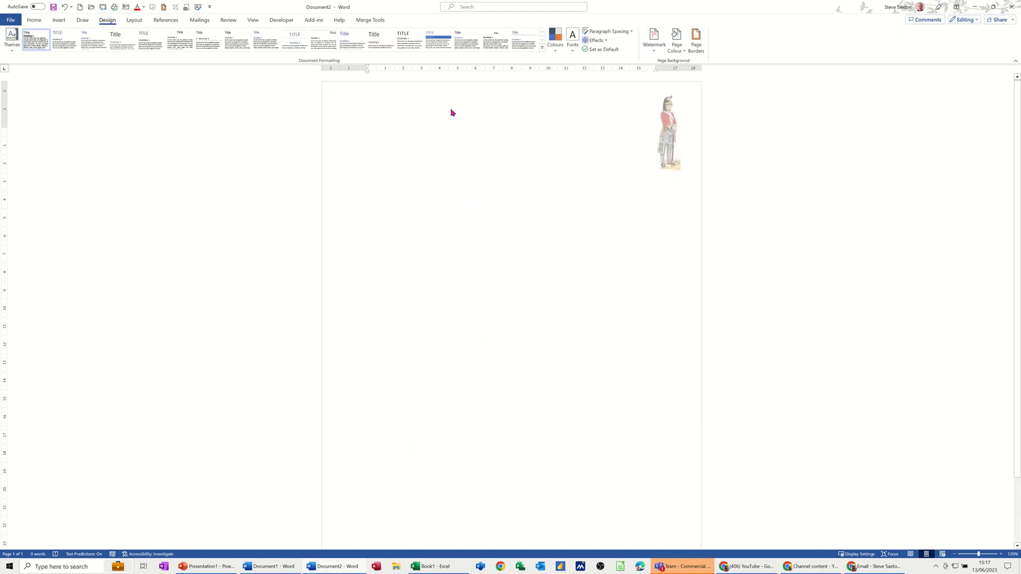
# Step: Open the header and draw a tall narrow text box along the page's left margin, about 24.23 cm high by 2.44 cm wide
pyautogui.doubleClick(450, 113)
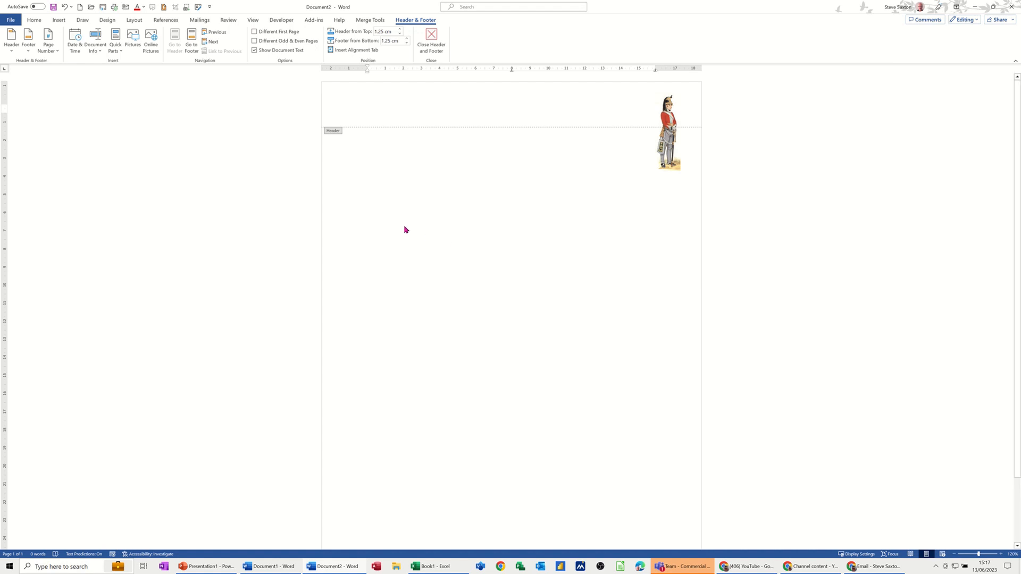
pyautogui.click(62, 21)
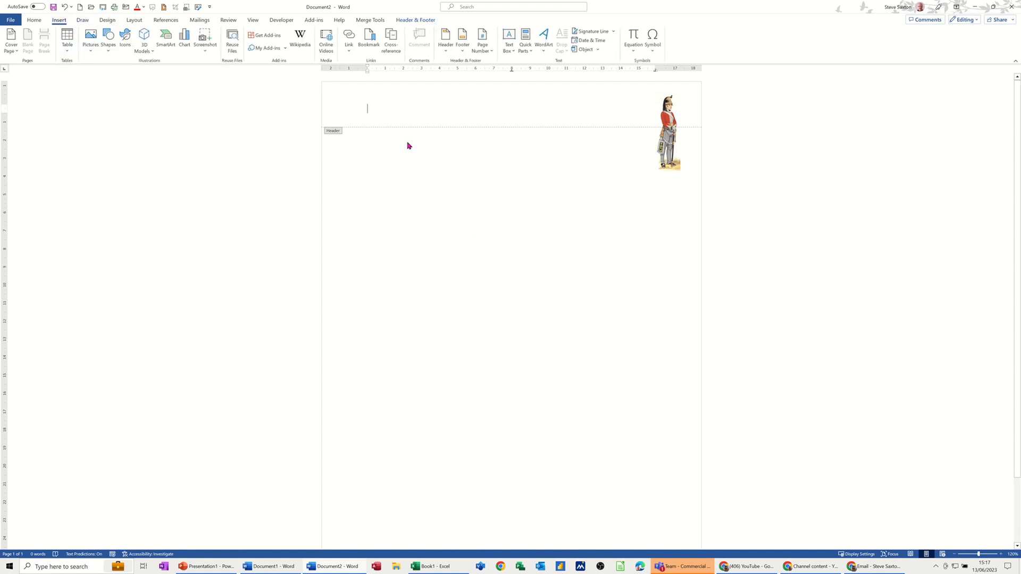
pyautogui.click(509, 52)
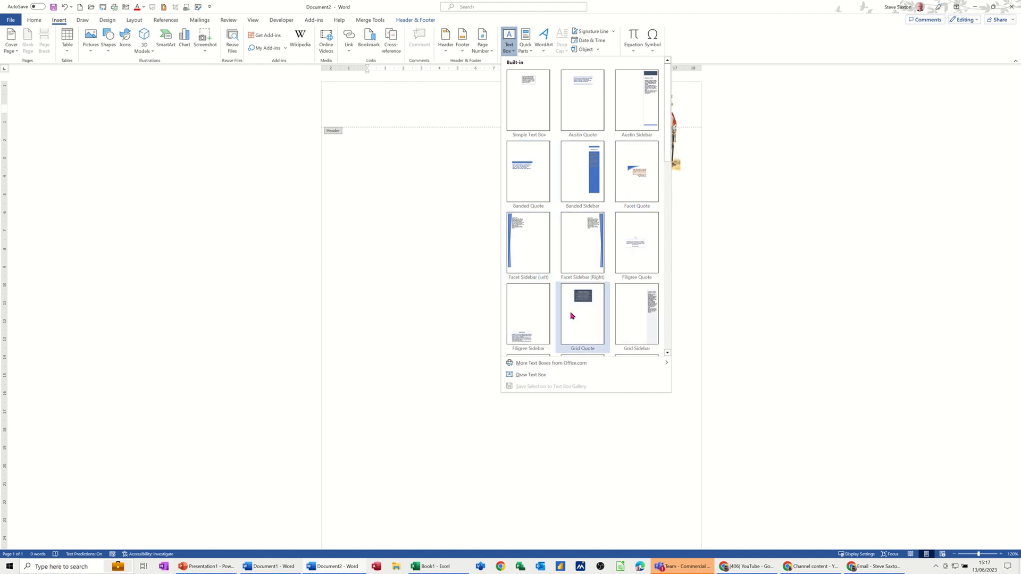
pyautogui.click(521, 375)
pyautogui.moveTo(325, 133)
pyautogui.mouseDown()
pyautogui.moveTo(337, 137)
pyautogui.moveTo(371, 294)
pyautogui.moveTo(365, 397)
pyautogui.moveTo(333, 509)
pyautogui.moveTo(361, 571)
pyautogui.moveTo(355, 520)
pyautogui.moveTo(365, 535)
pyautogui.mouseUp()
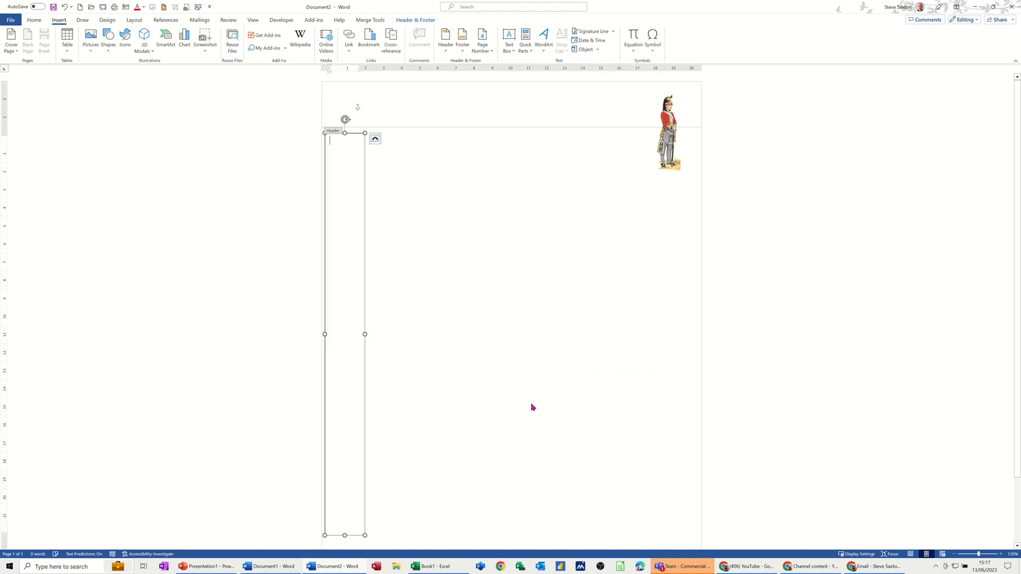
pyautogui.scroll(-3, 532, 408)
pyautogui.moveTo(363, 468); pyautogui.dragTo(369, 494)
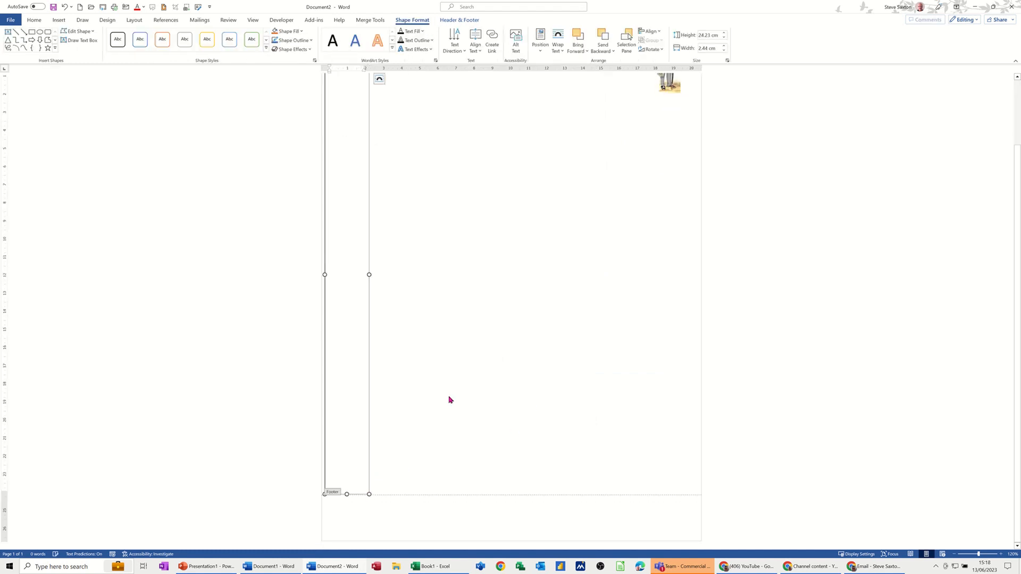
pyautogui.scroll(-2, 477, 391)
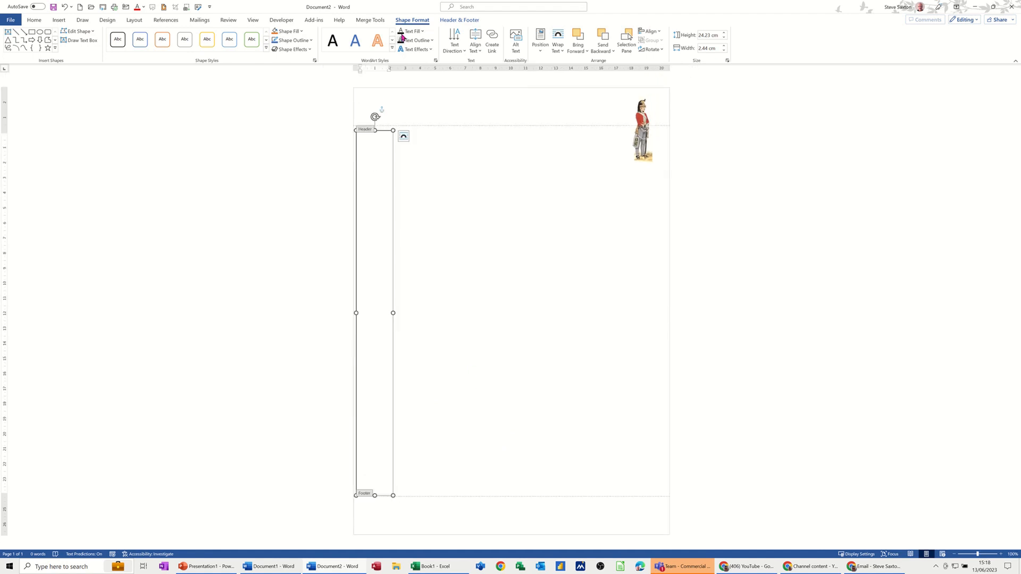
# Step: Remove the text box's outline and enter the text First Draft inside it
pyautogui.click(293, 40)
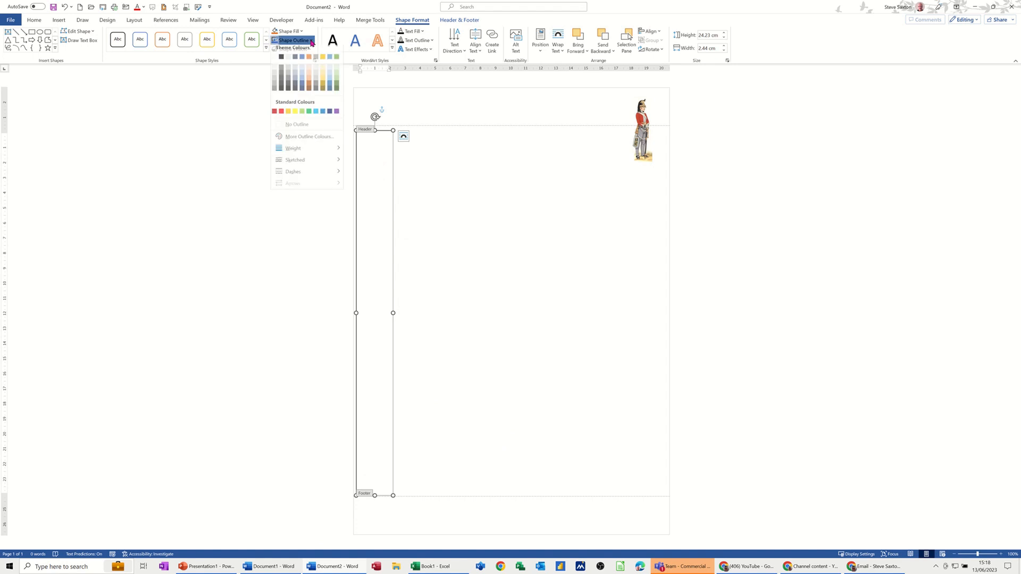
pyautogui.click(293, 129)
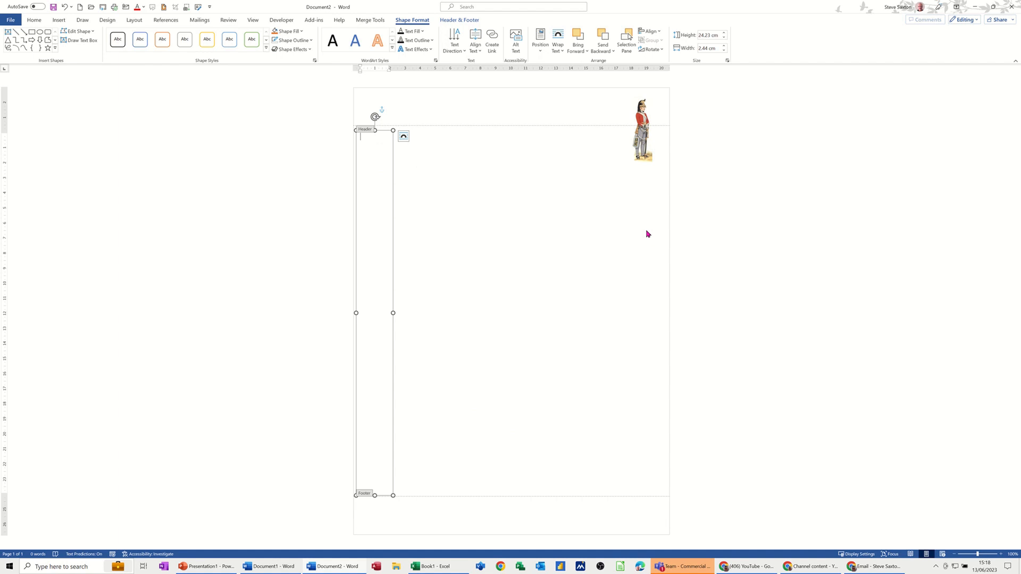
pyautogui.write('First Draft')
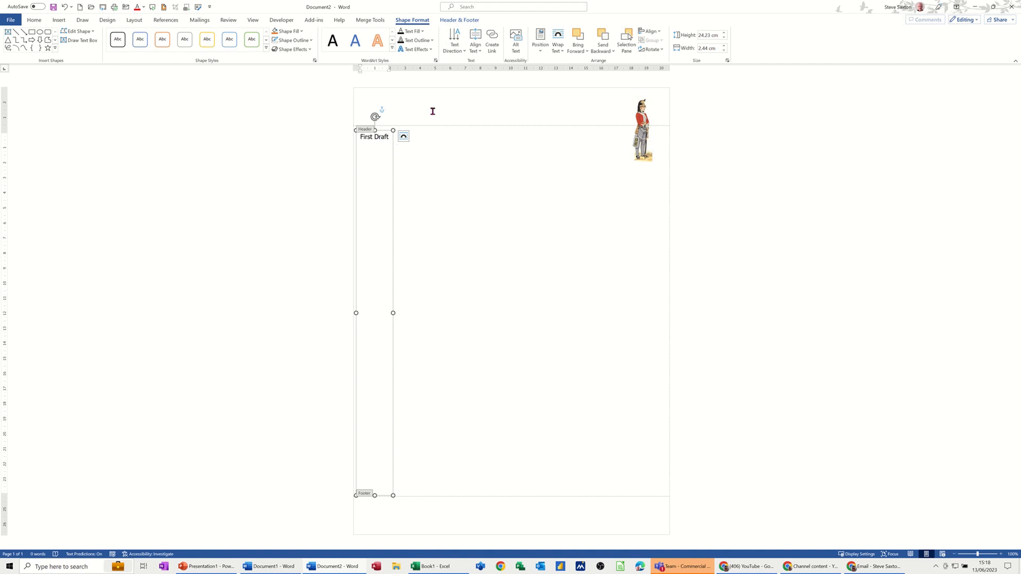
# Step: Select the First Draft text and set its text direction to rotate all text 270°
pyautogui.moveTo(390, 137); pyautogui.dragTo(367, 139)
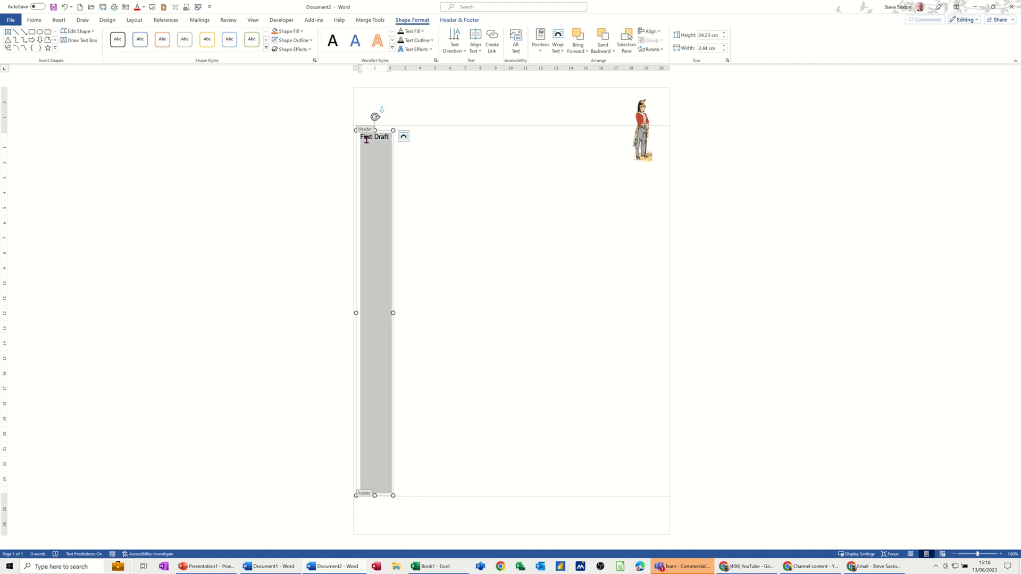
pyautogui.click(461, 50)
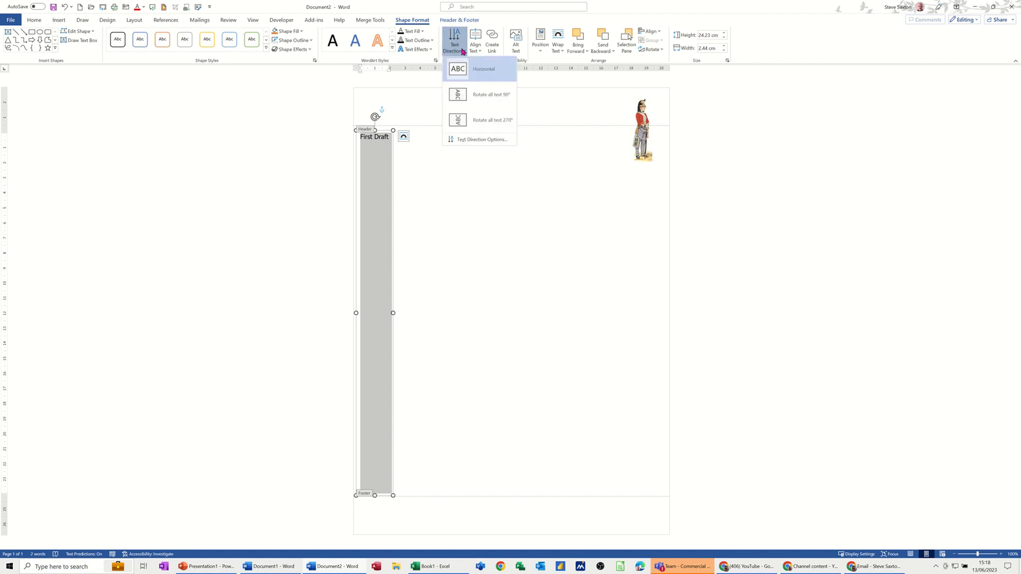
pyautogui.click(474, 94)
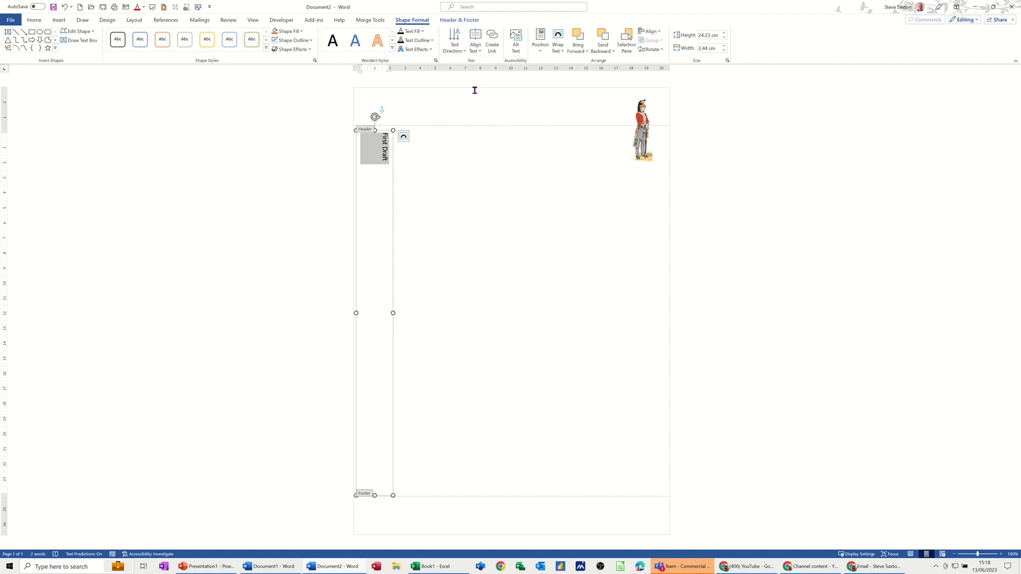
pyautogui.click(456, 48)
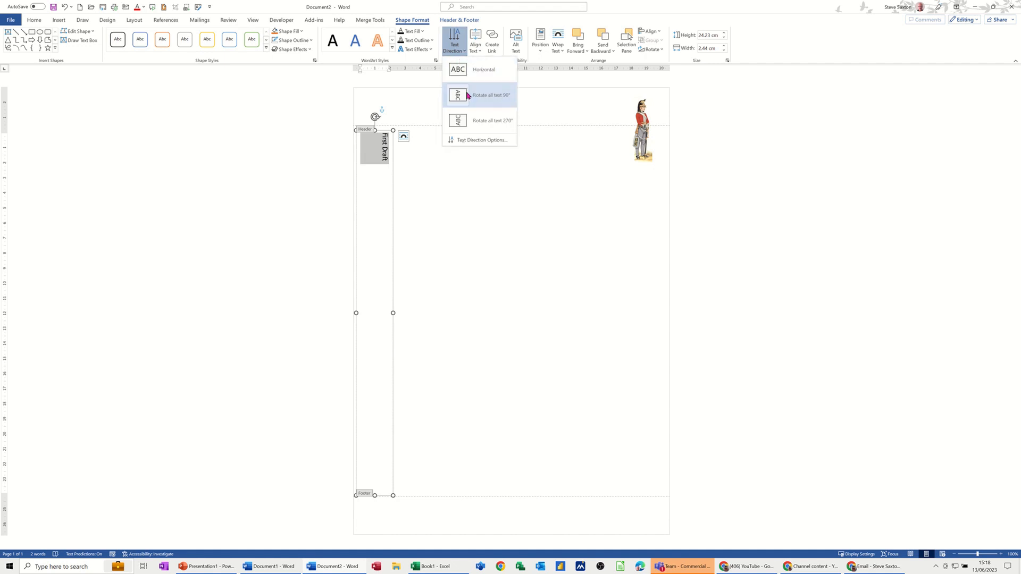
pyautogui.click(472, 116)
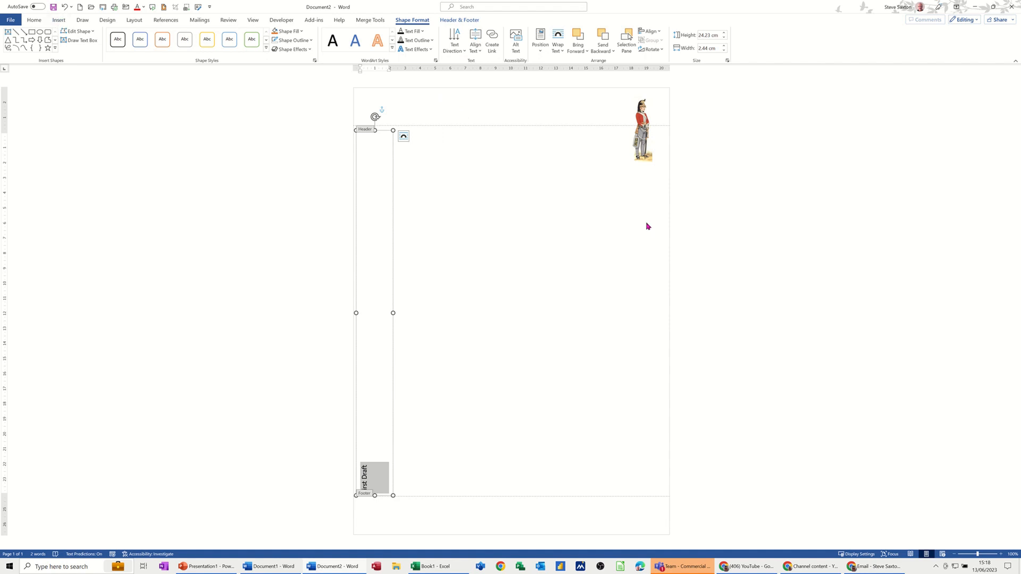
# Step: Centre the First Draft text in the box and enlarge its font size by three steps
pyautogui.hotkey('ctrl', 'e')
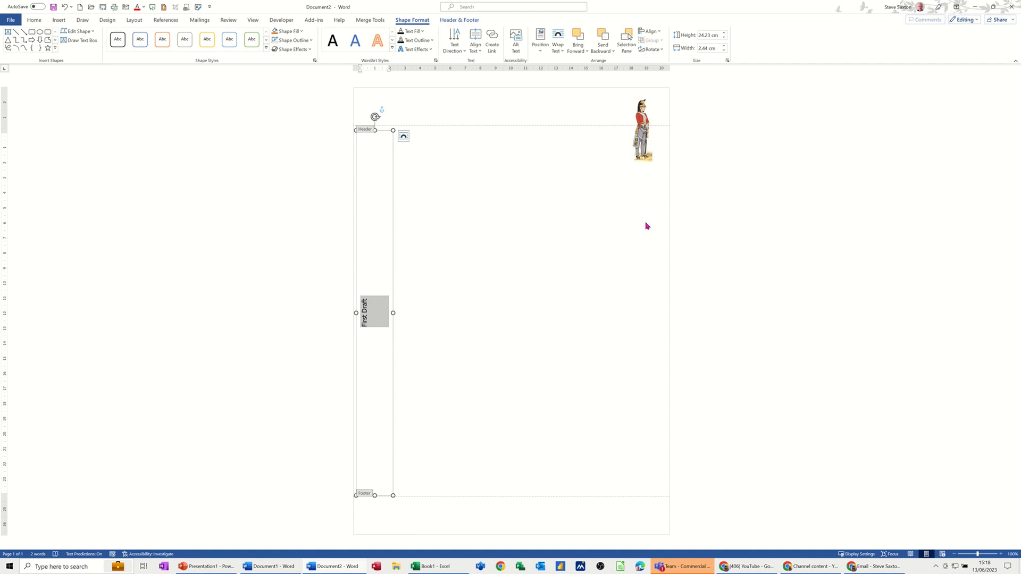
pyautogui.hotkey('ctrl', ']')
pyautogui.hotkey('ctrl', ']')
pyautogui.hotkey('ctrl', ']')
pyautogui.hotkey('ctrl', ']')
pyautogui.hotkey('ctrl', ']')
pyautogui.hotkey('ctrl', ']')
pyautogui.hotkey('ctrl', ']')
pyautogui.hotkey('ctrl', ']')
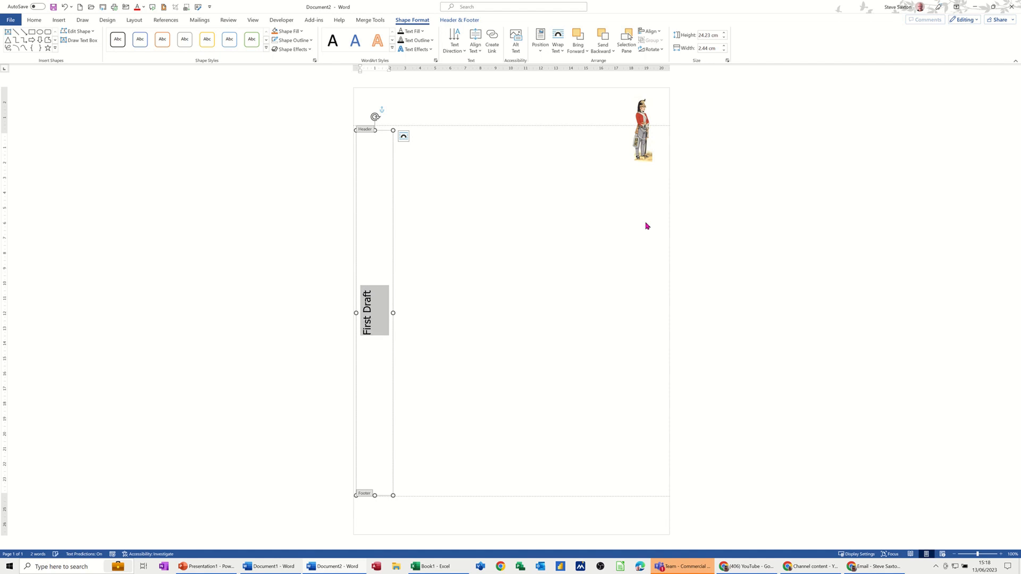
# Step: Adjust the First Draft font size, enlarging it in one-point increments and then reducing it a few steps
pyautogui.hotkey('ctrl', ']')
pyautogui.hotkey('ctrl', ']')
pyautogui.hotkey('ctrl', ']')
pyautogui.hotkey('ctrl', ']')
pyautogui.hotkey('ctrl', ']')
pyautogui.hotkey('ctrl', ']')
pyautogui.hotkey('ctrl', ']')
pyautogui.hotkey('ctrl', ']')
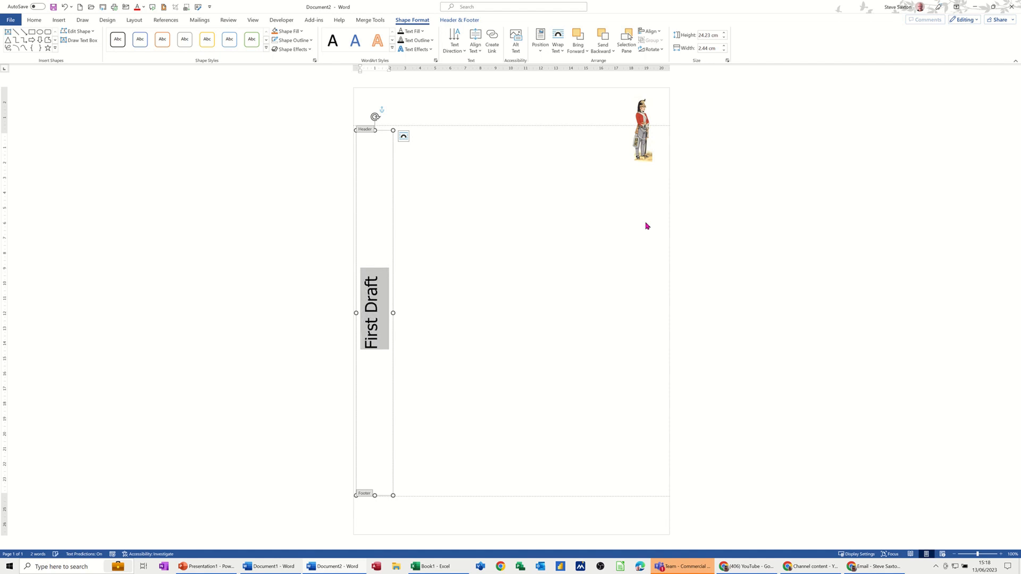
pyautogui.hotkey('ctrl', ']')
pyautogui.hotkey('ctrl', ']')
pyautogui.hotkey('ctrl', ']')
pyautogui.hotkey('ctrl', ']')
pyautogui.hotkey('ctrl', ']')
pyautogui.hotkey('ctrl', ']')
pyautogui.hotkey('ctrl', ']')
pyautogui.hotkey('ctrl', ']')
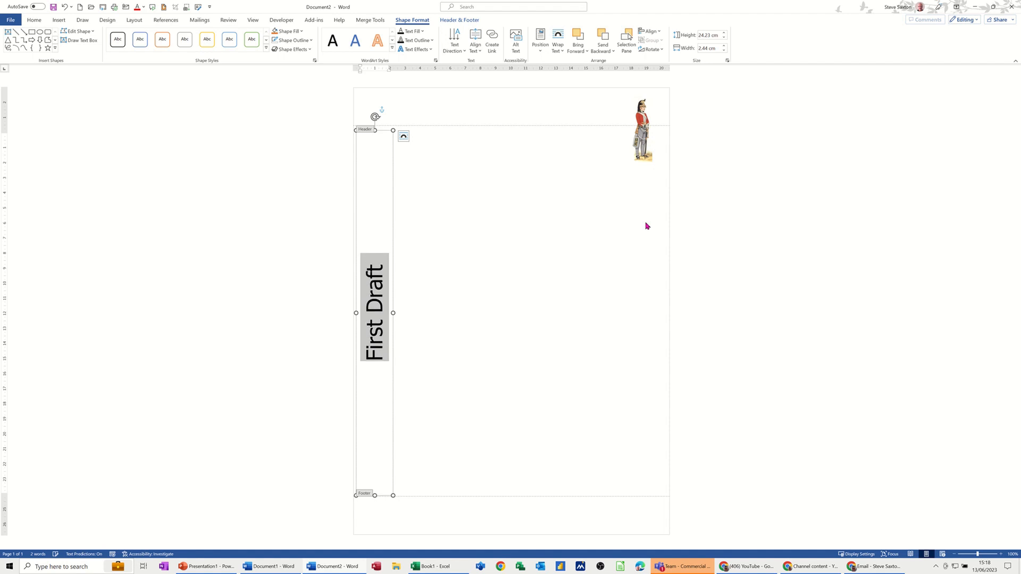
pyautogui.hotkey('ctrl', ']')
pyautogui.hotkey('ctrl', ']')
pyautogui.hotkey('ctrl', ']')
pyautogui.hotkey('ctrl', ']')
pyautogui.hotkey('ctrl', ']')
pyautogui.hotkey('ctrl', ']')
pyautogui.hotkey('ctrl', ']')
pyautogui.hotkey('ctrl', ']')
pyautogui.hotkey('ctrl', ']')
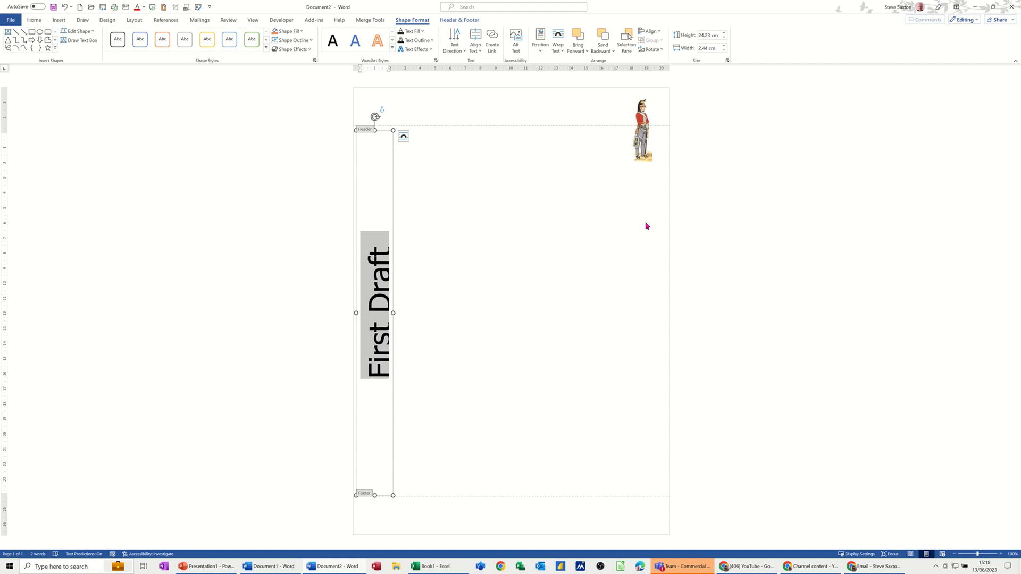
pyautogui.hotkey('ctrl', '[')
pyautogui.hotkey('ctrl', '[')
pyautogui.hotkey('ctrl', '[')
pyautogui.hotkey('ctrl', '[')
pyautogui.hotkey('ctrl', '[')
pyautogui.hotkey('ctrl', '[')
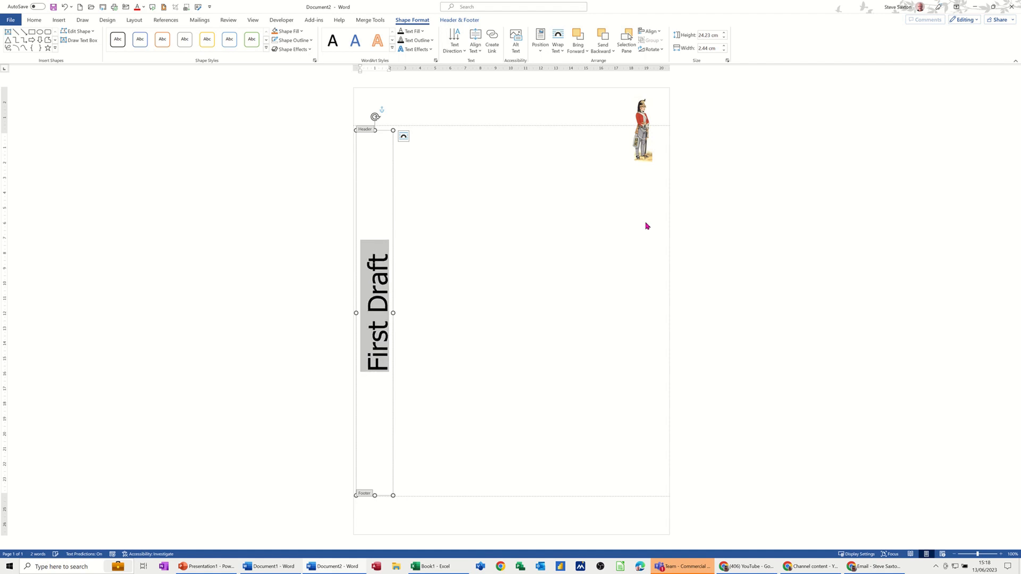
pyautogui.hotkey('ctrl', '[')
pyautogui.hotkey('ctrl', '[')
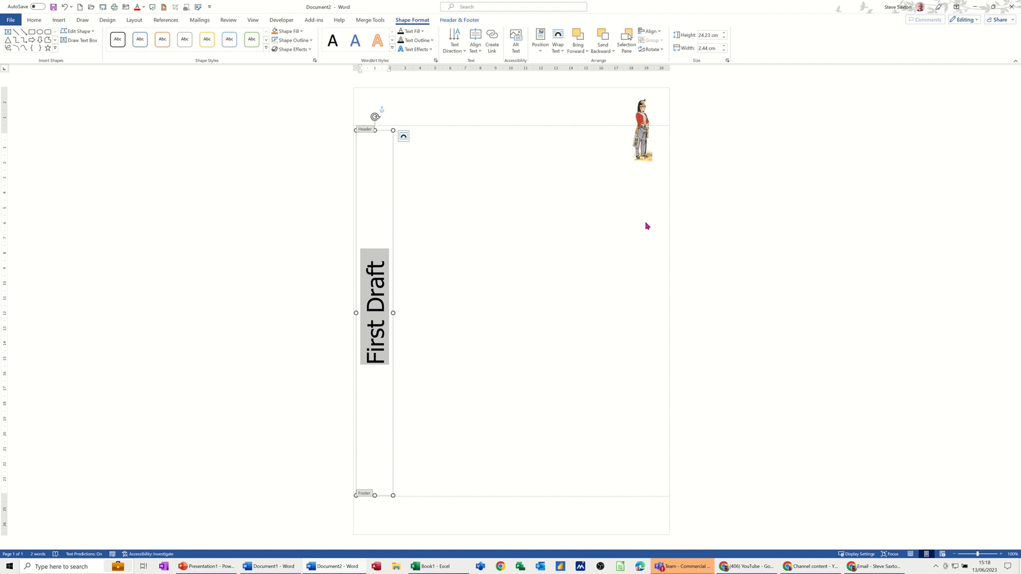
# Step: Close the header and insert a page break to add a second page to the document
pyautogui.doubleClick(457, 216)
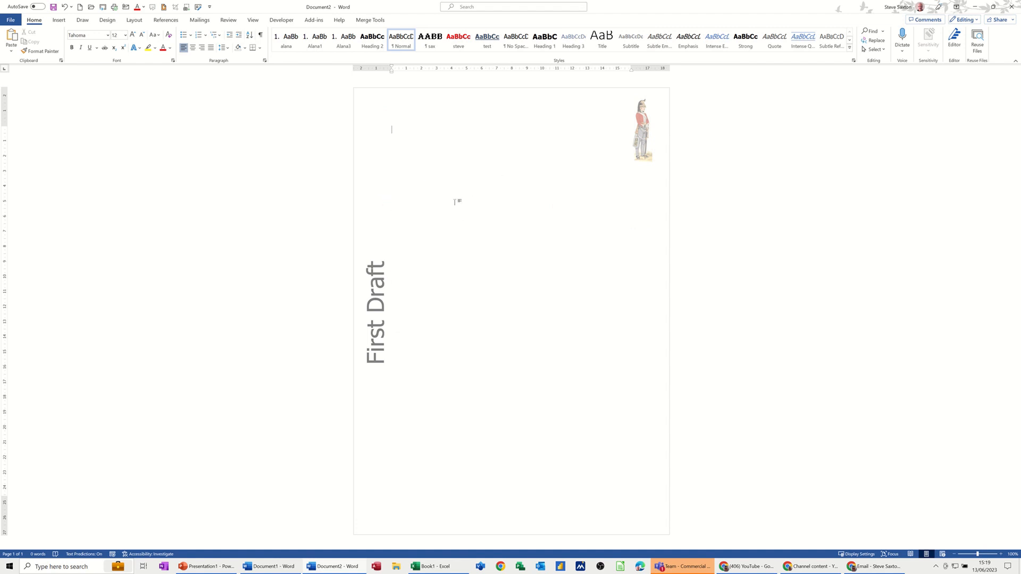
pyautogui.hotkey('ctrl', 'Return')
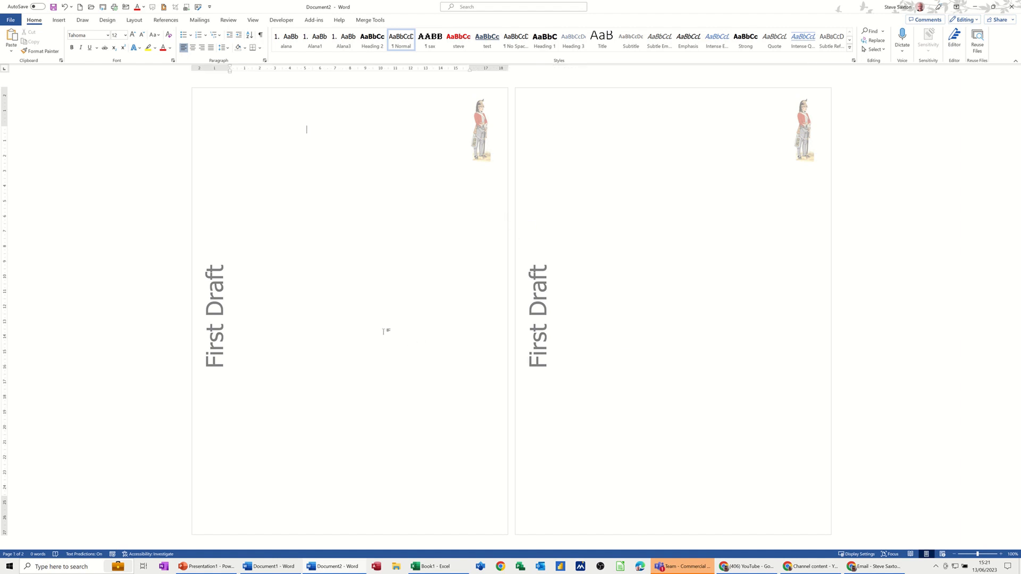
pyautogui.click(108, 21)
pyautogui.click(654, 45)
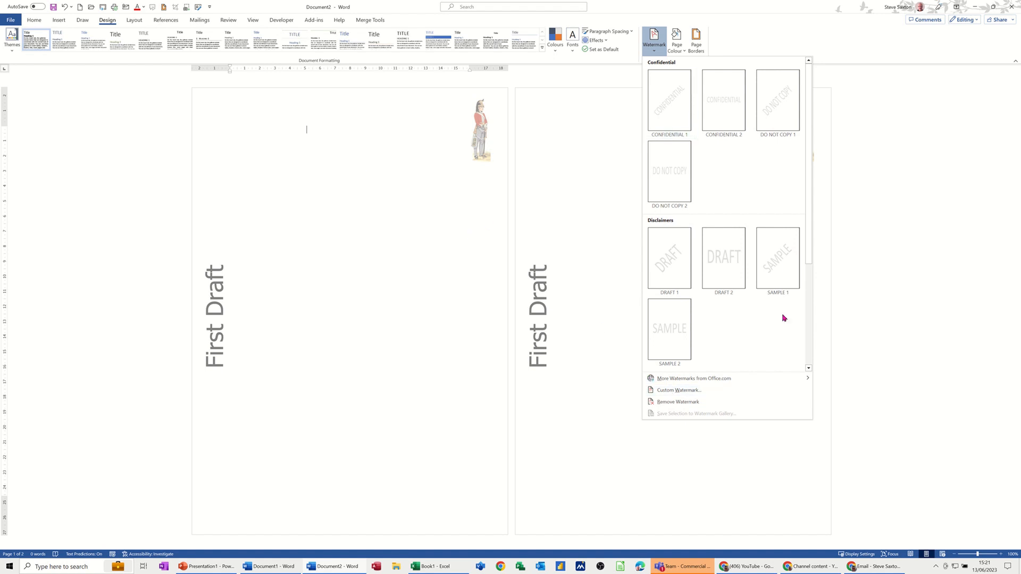
pyautogui.click(336, 201)
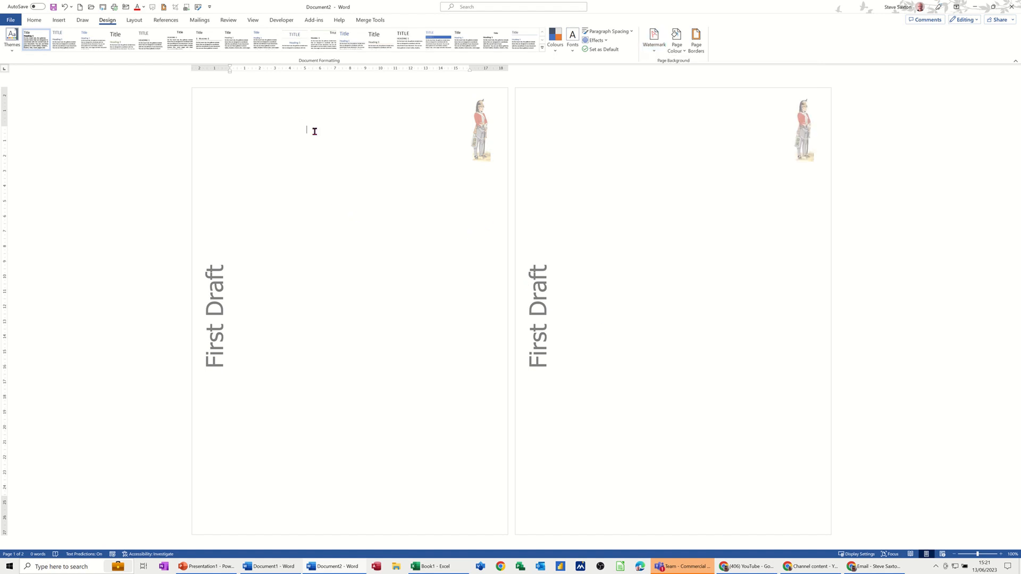
# Step: Reopen the header and select the First Draft text box on the first page
pyautogui.doubleClick(288, 106)
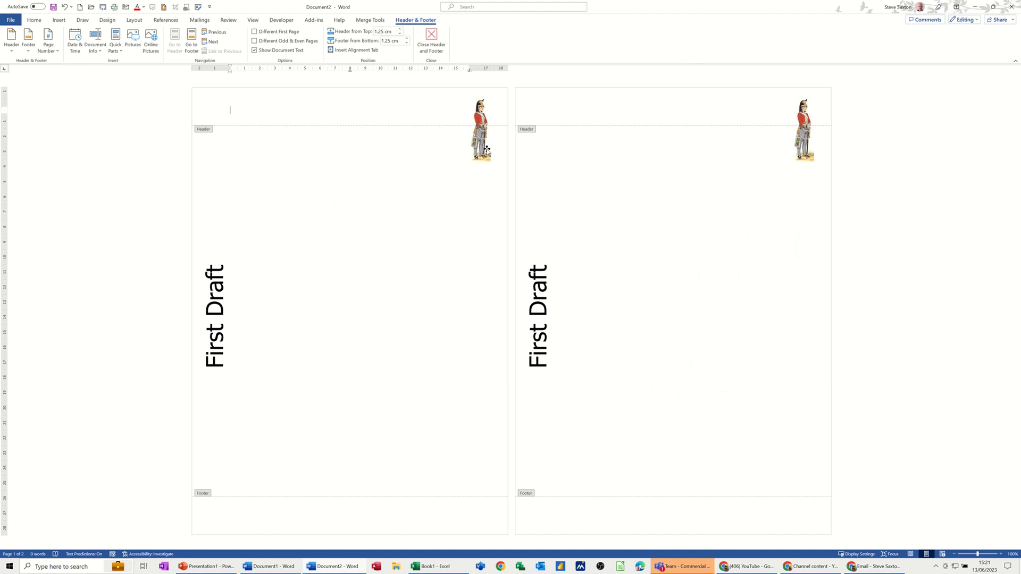
pyautogui.click(203, 243)
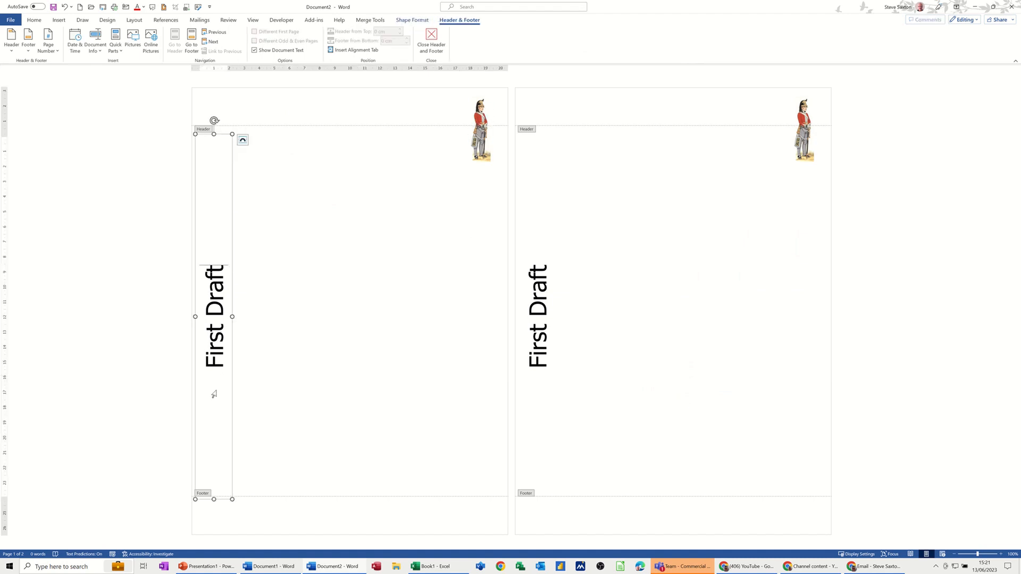